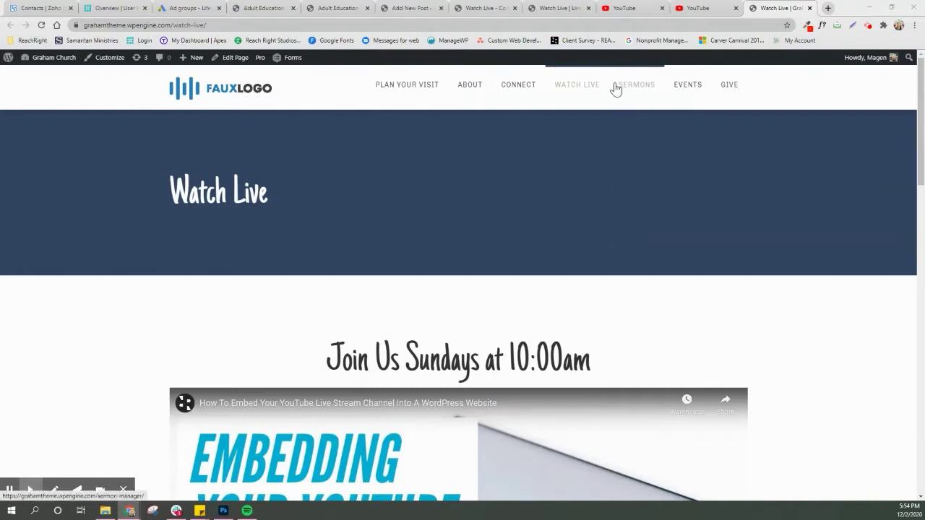
Step: Copy the channel ID from the YouTube account's Settings > Advanced settings page
scroll(786, 309, "down", 2)
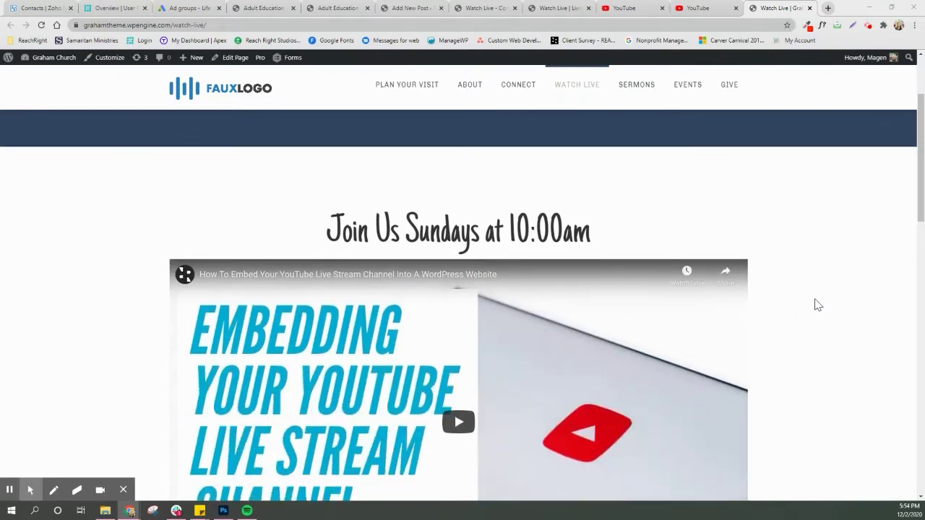
scroll(814, 303, "up", 2)
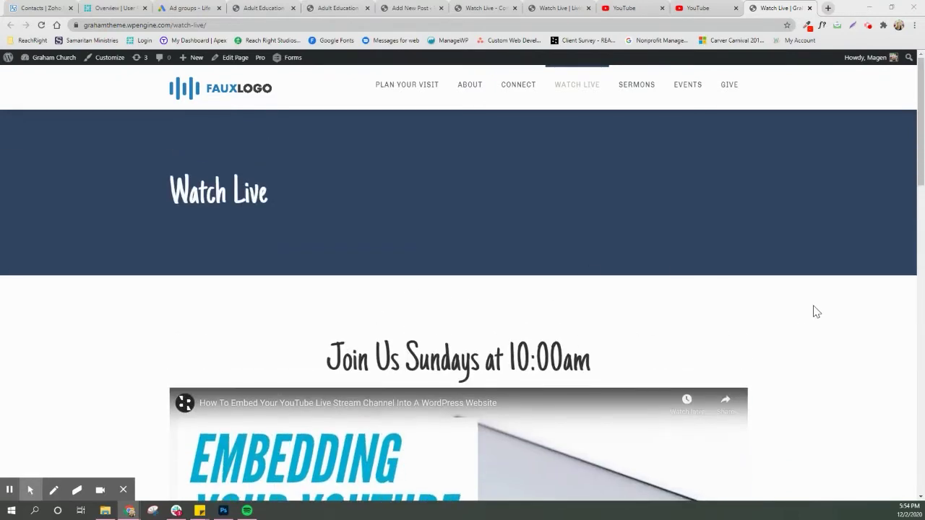
scroll(813, 310, "down", 4)
scroll(814, 310, "up", 2)
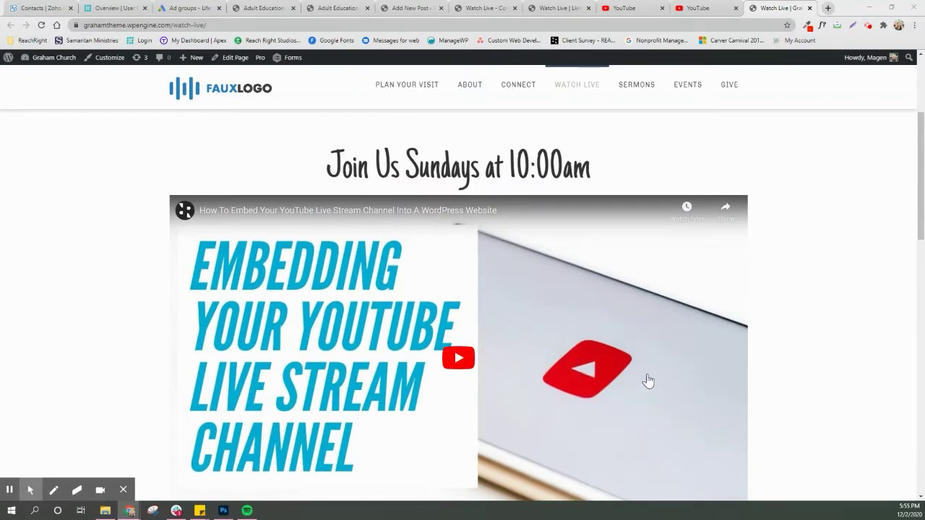
scroll(646, 382, "down", 1)
scroll(648, 380, "up", 1)
scroll(788, 336, "up", 3)
left_click(628, 9)
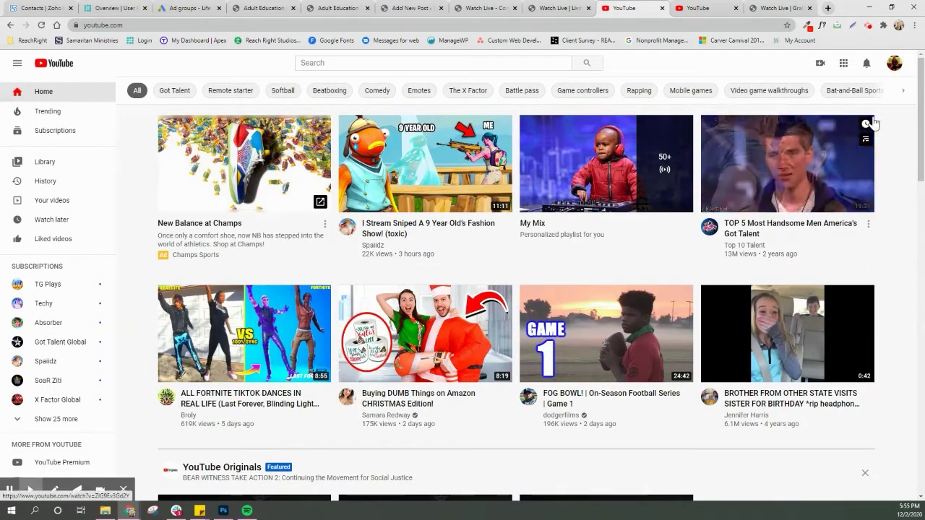
left_click(894, 63)
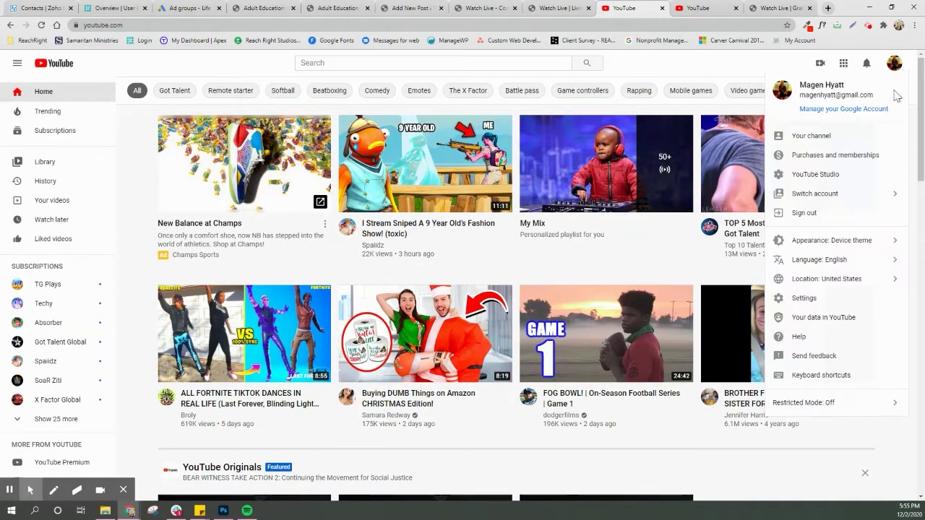
left_click(812, 302)
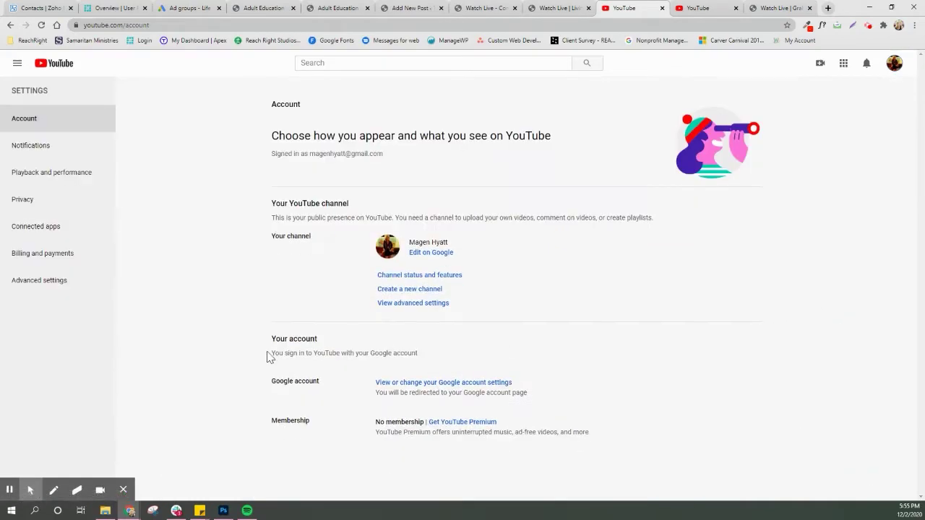
left_click(81, 286)
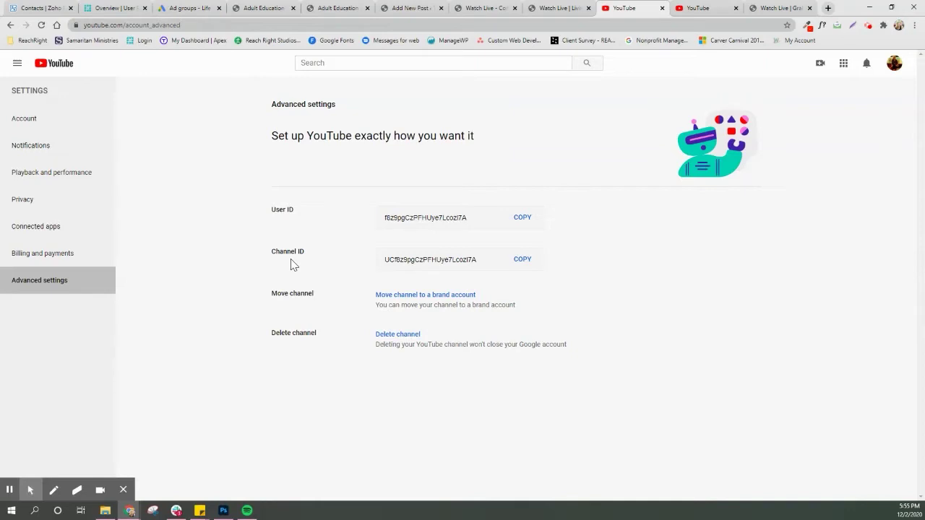
left_click(520, 262)
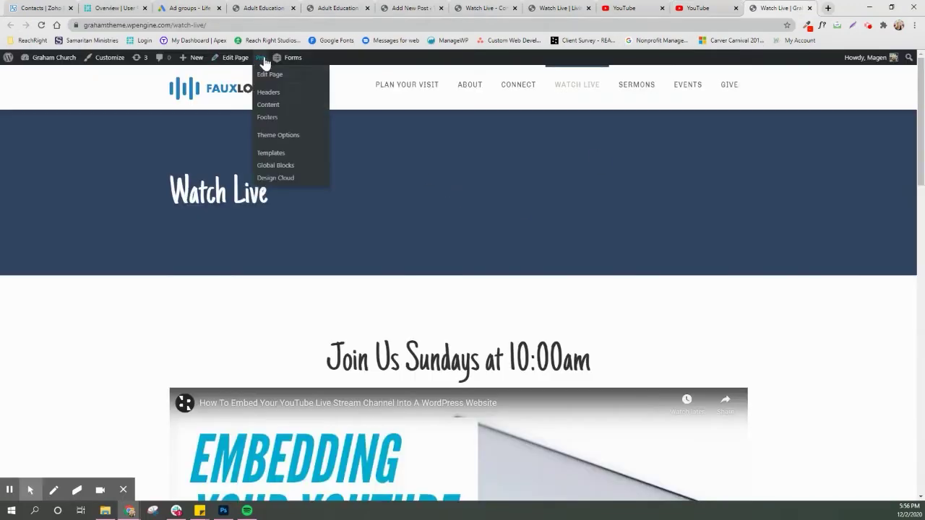
Step: Edit the Watch Live page in Cornerstone and select the embedded video to show its embed code
left_click(267, 75)
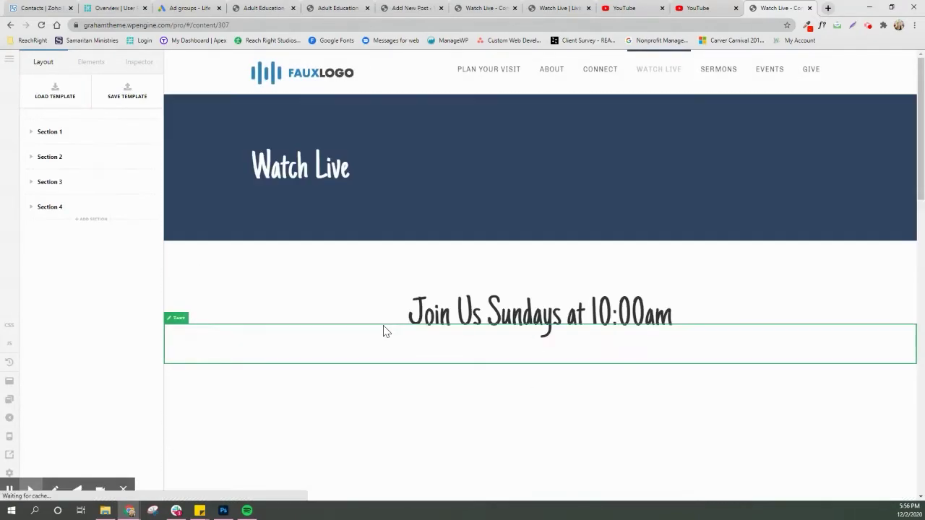
scroll(383, 330, "down", 3)
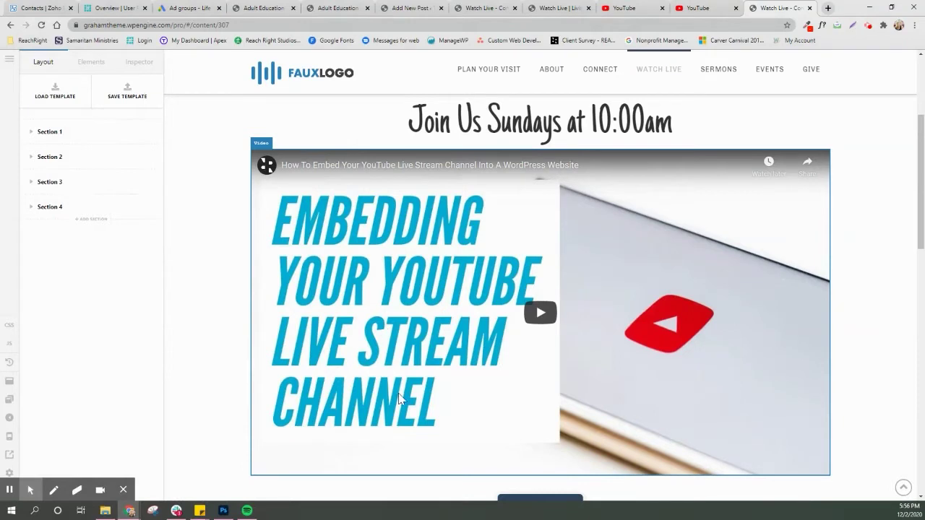
left_click(377, 463)
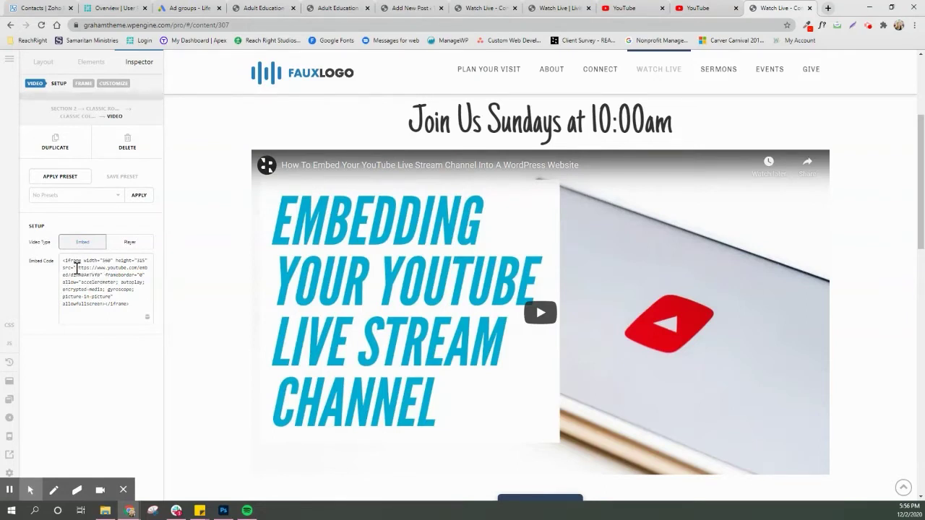
Step: Replace the embed code's src URL with the YouTube live_stream?channel= URL and save
left_click(76, 268)
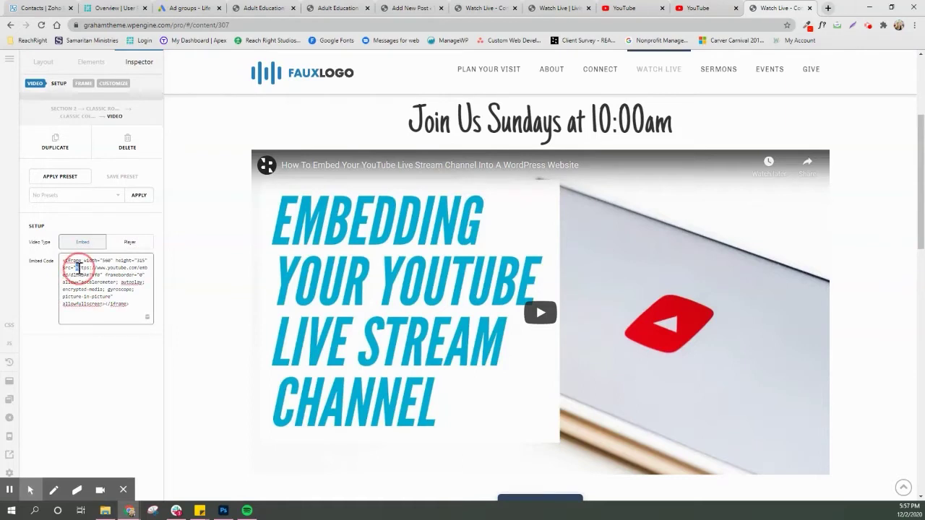
left_click_drag(78, 269, 100, 273)
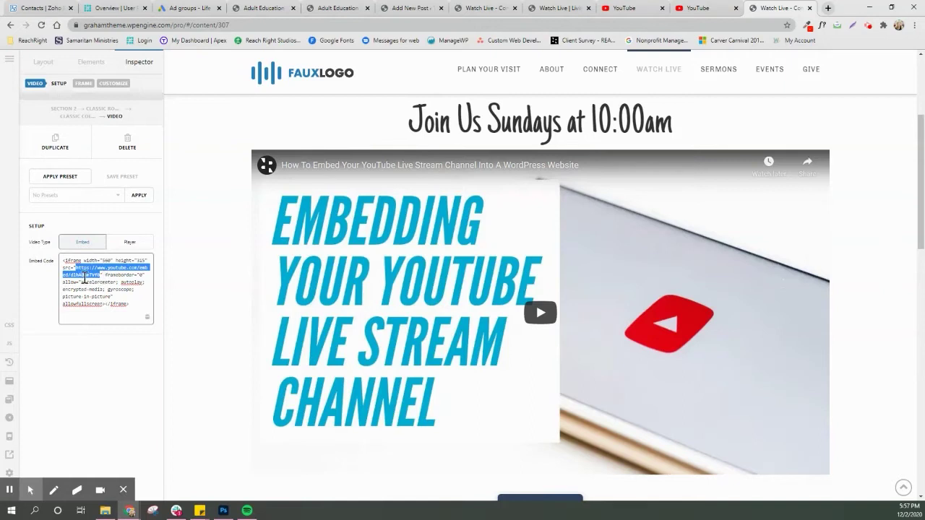
left_click_drag(72, 267, 100, 273)
right_click(88, 269)
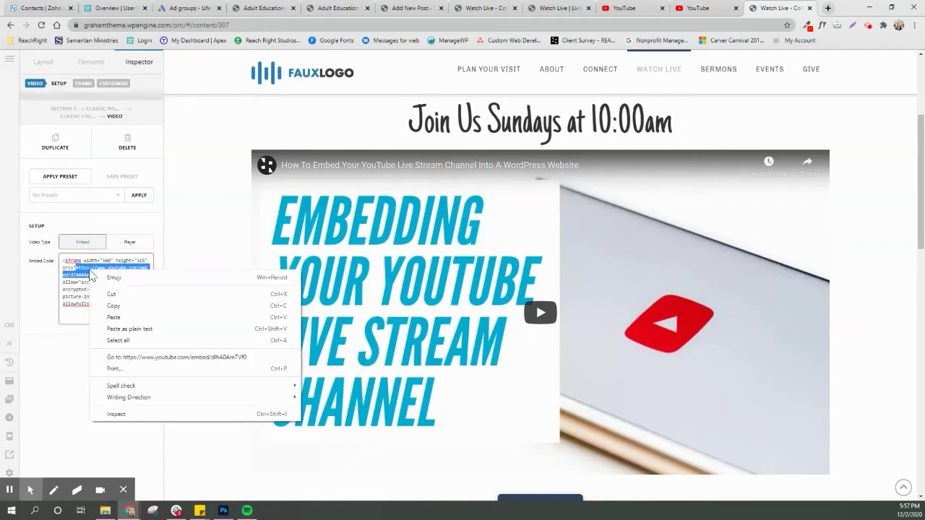
left_click(110, 308)
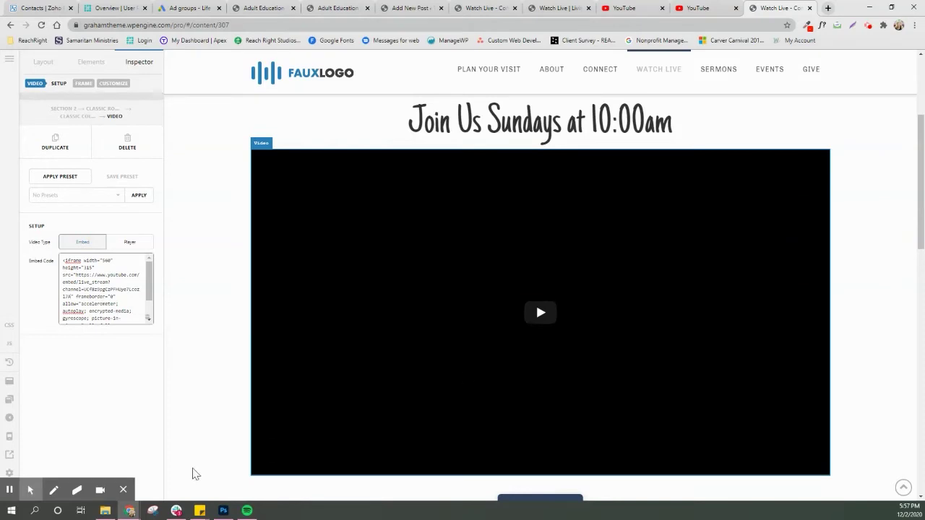
left_click(13, 494)
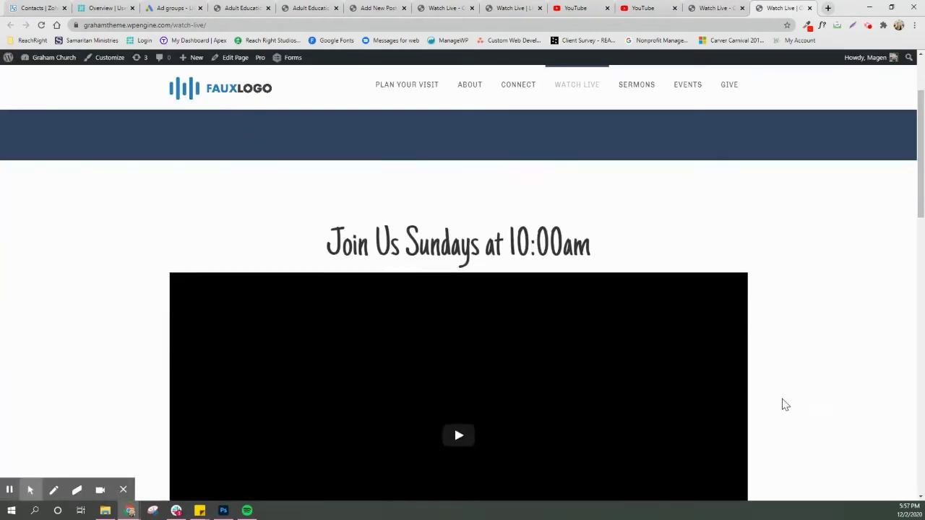
Step: Play the Watch Live video, which shows a playback error, then return to YouTube's Advanced settings
scroll(828, 405, "up", 1)
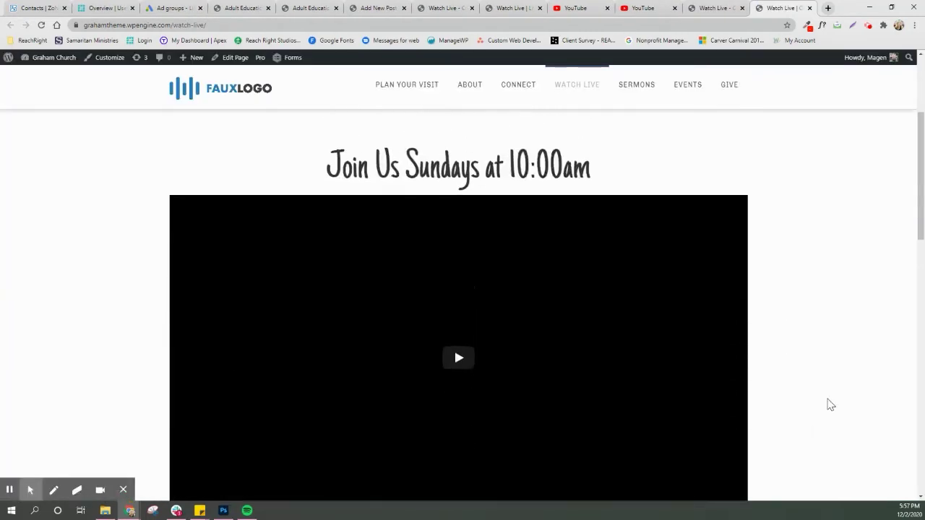
scroll(828, 405, "down", 1)
left_click(475, 306)
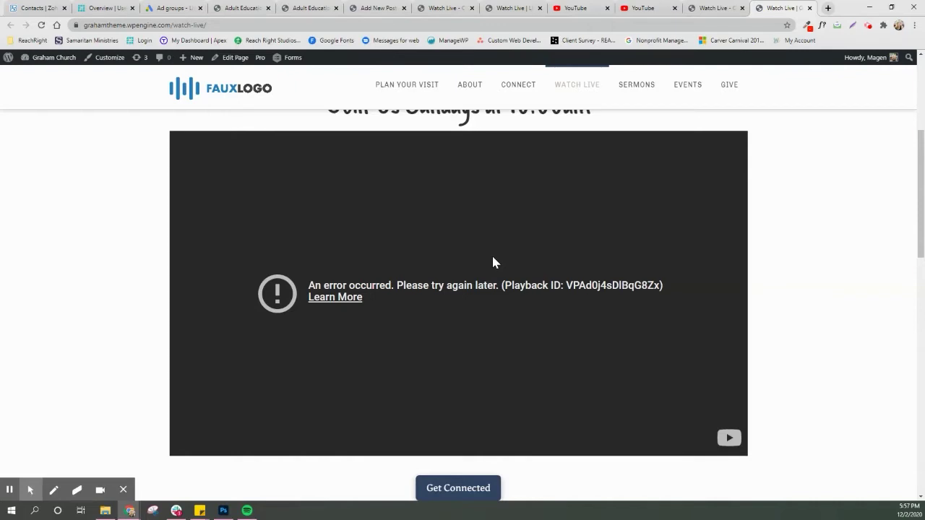
left_click(588, 13)
left_click(594, 304)
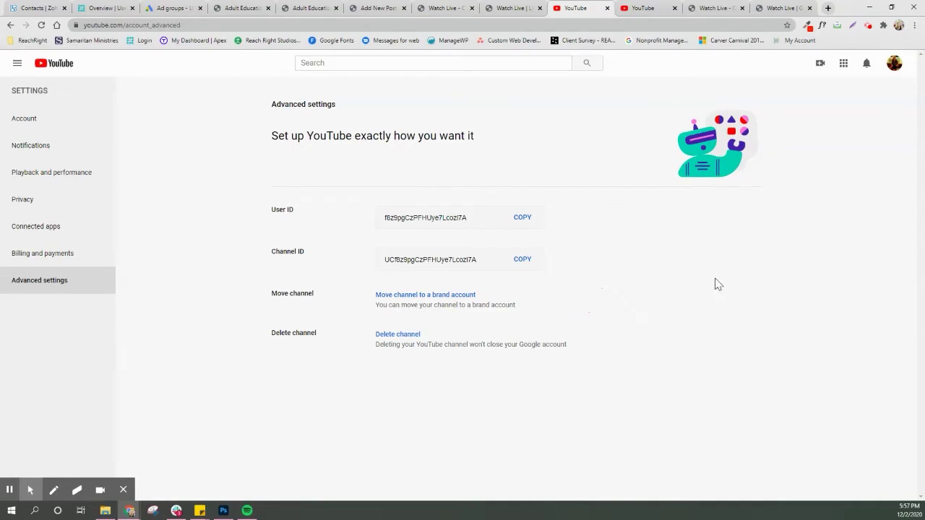
Step: Choose Create > Go live, enable live streaming, and pick text-message verification
left_click(819, 65)
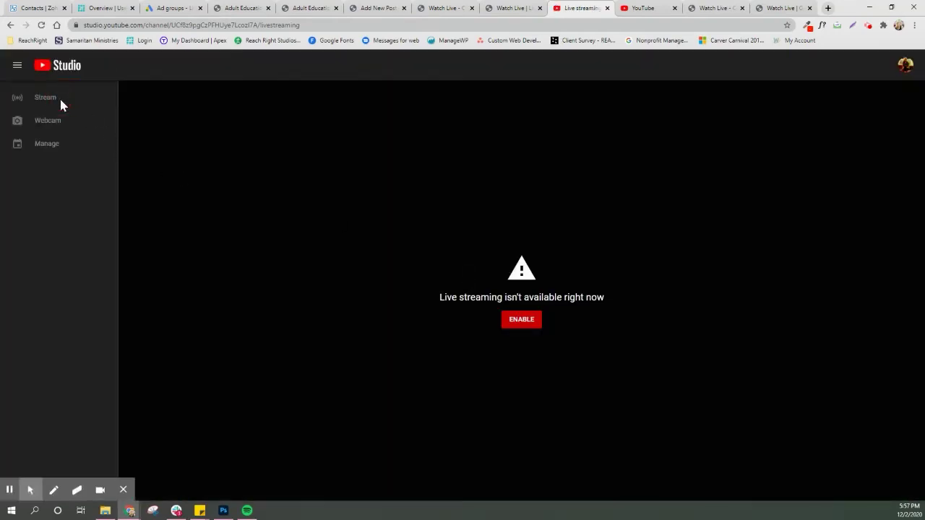
left_click(525, 330)
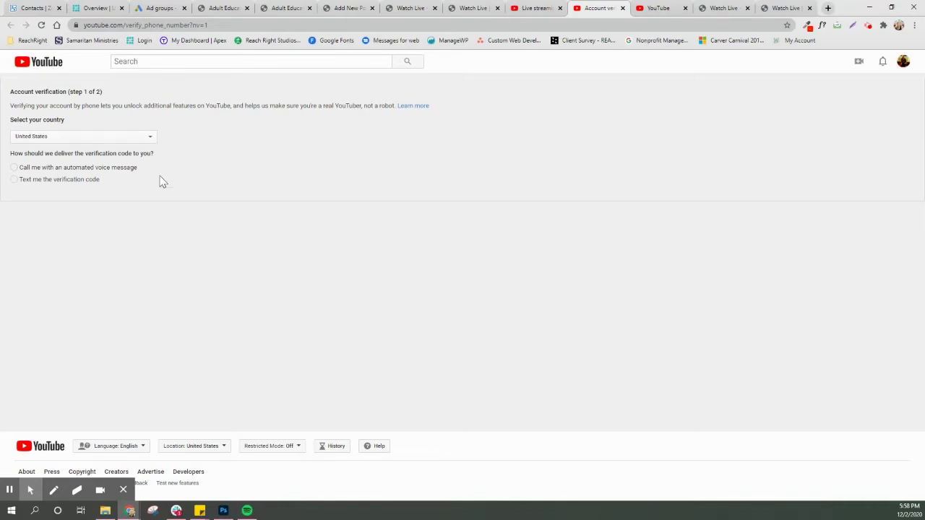
left_click(84, 182)
Step: Enter the account's phone number and request the verification code by text
left_click(109, 240)
left_click(132, 260)
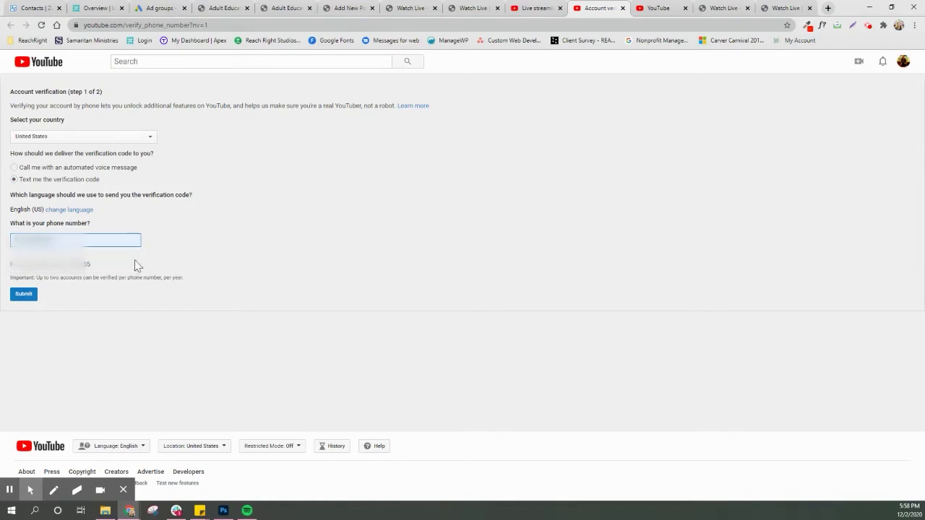
left_click(22, 294)
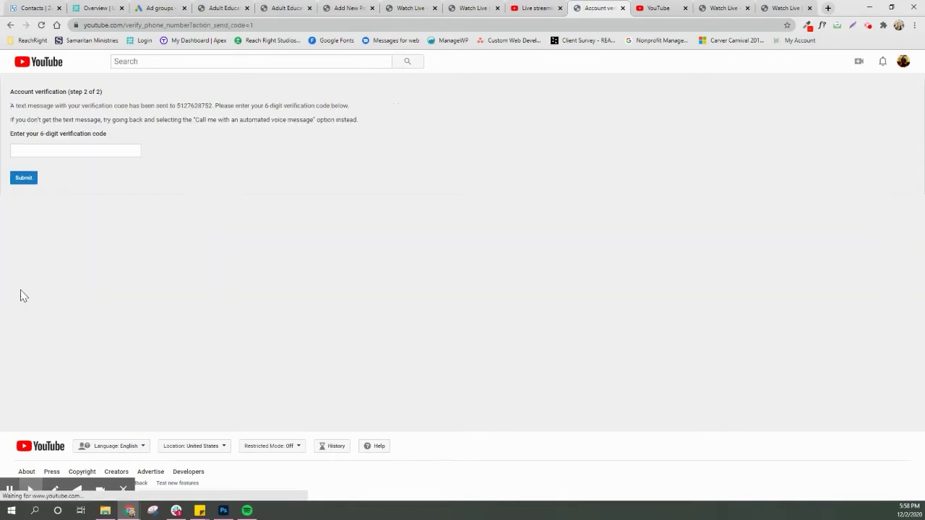
Step: Enter the texted 6-digit verification code and submit it
left_click(89, 149)
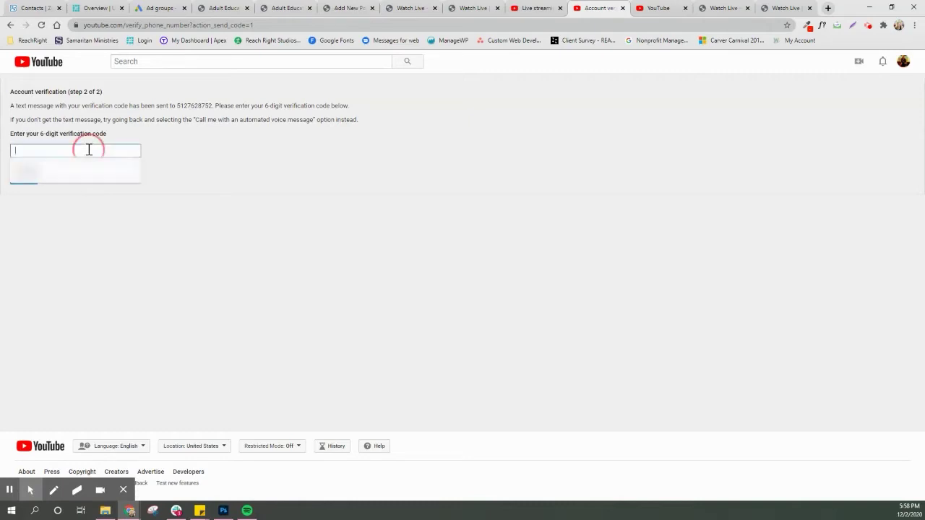
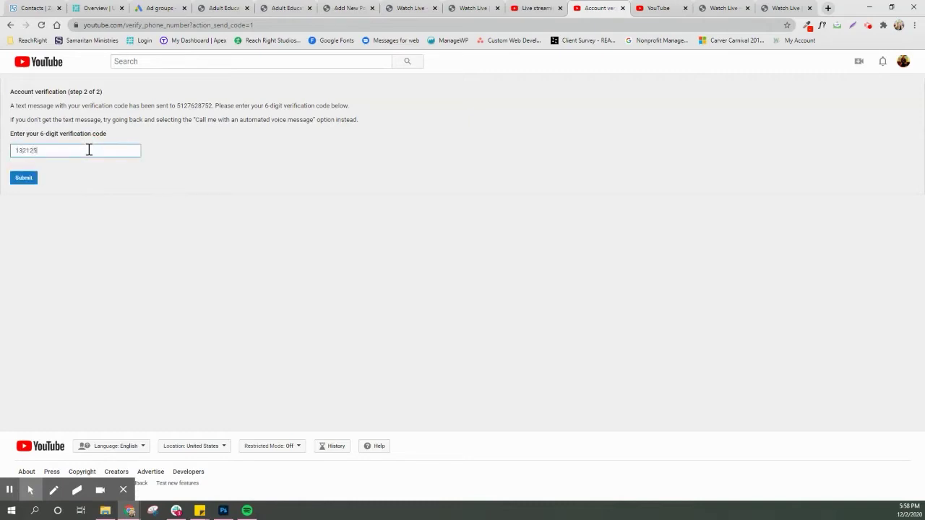
key("Return")
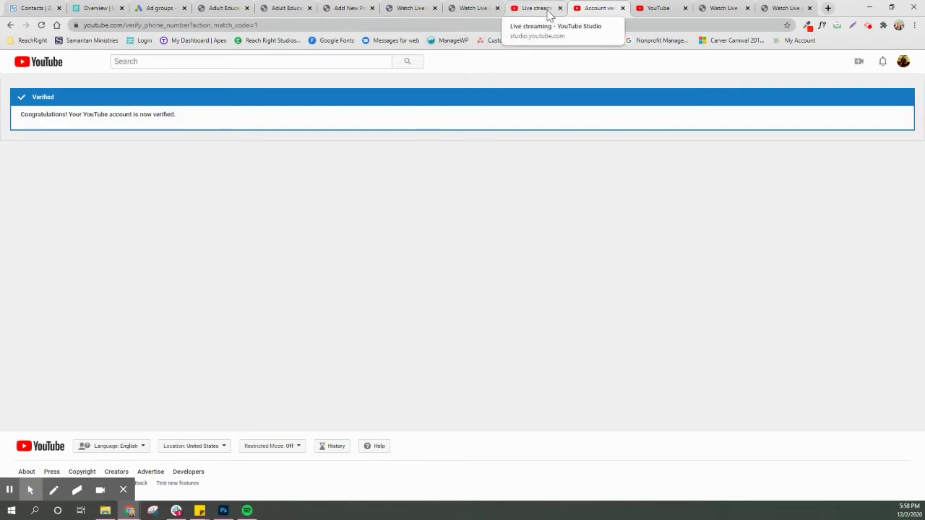
Step: Go to YouTube Studio live streaming through the Create (camera) menu's Go live option
left_click(858, 62)
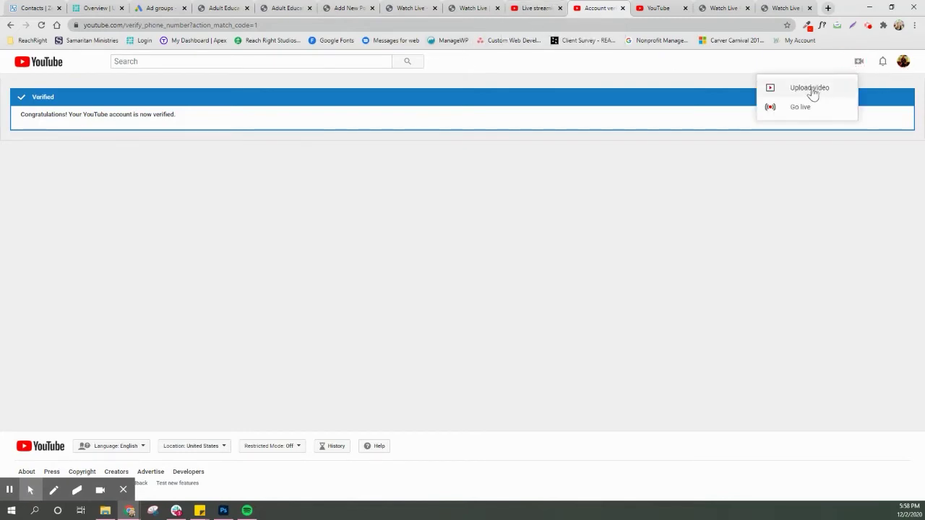
left_click(803, 109)
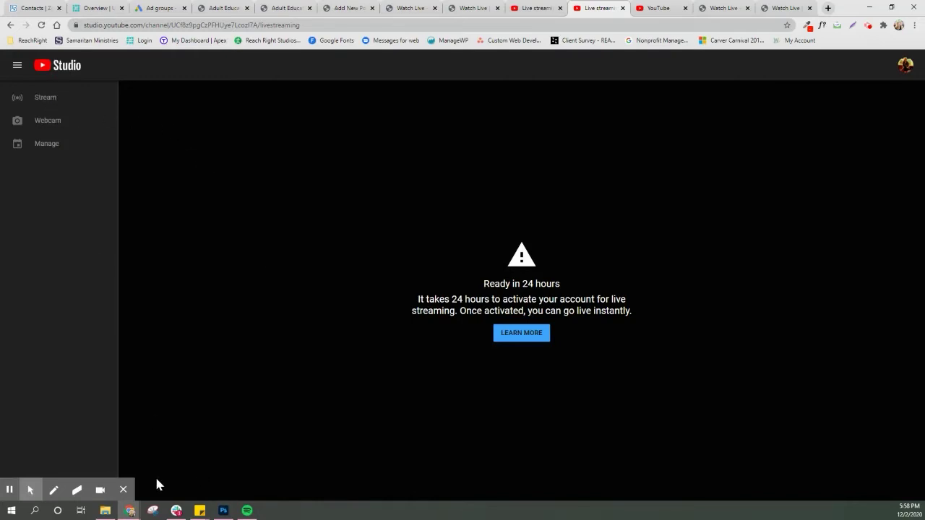
mouse_move(114, 500)
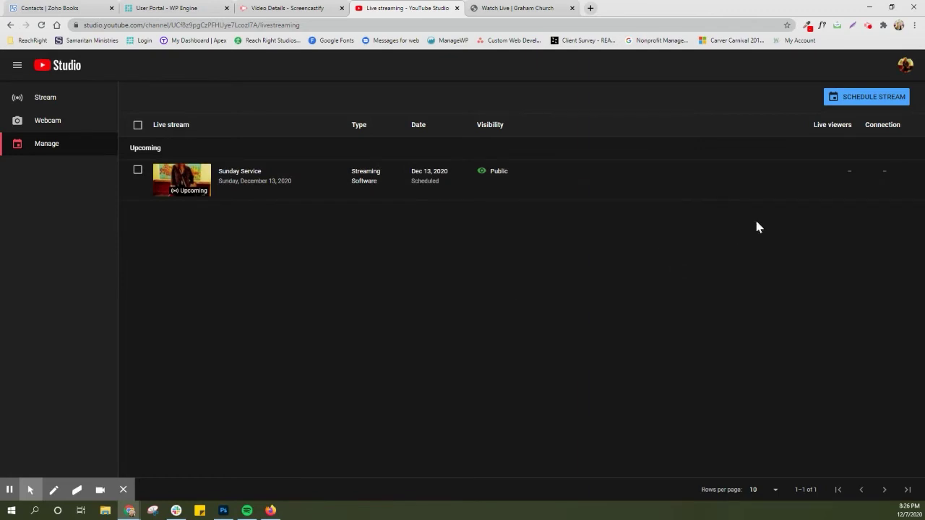
Step: Start a new scheduled stream from the upcoming streams list
left_click(855, 108)
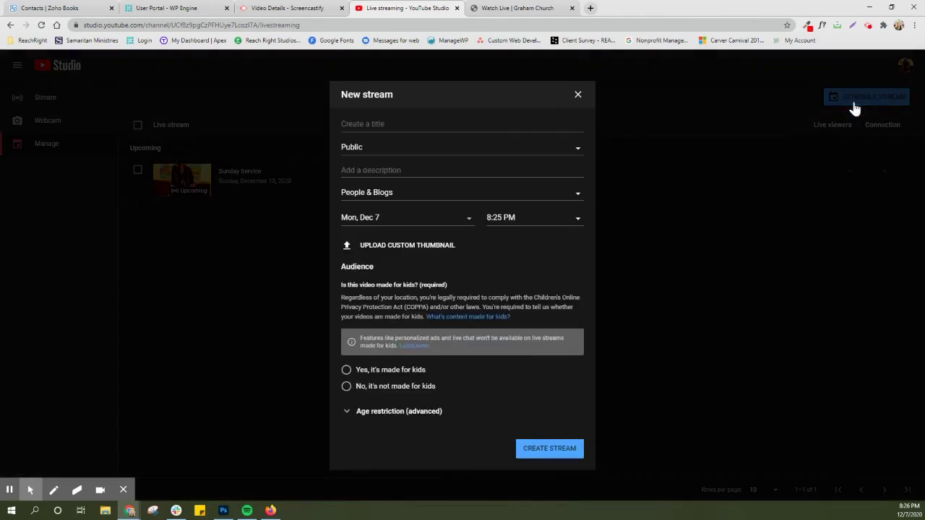
Step: Title the new stream 'Sunday, December 20, 2020'
left_click(392, 124)
type("Sunday ")
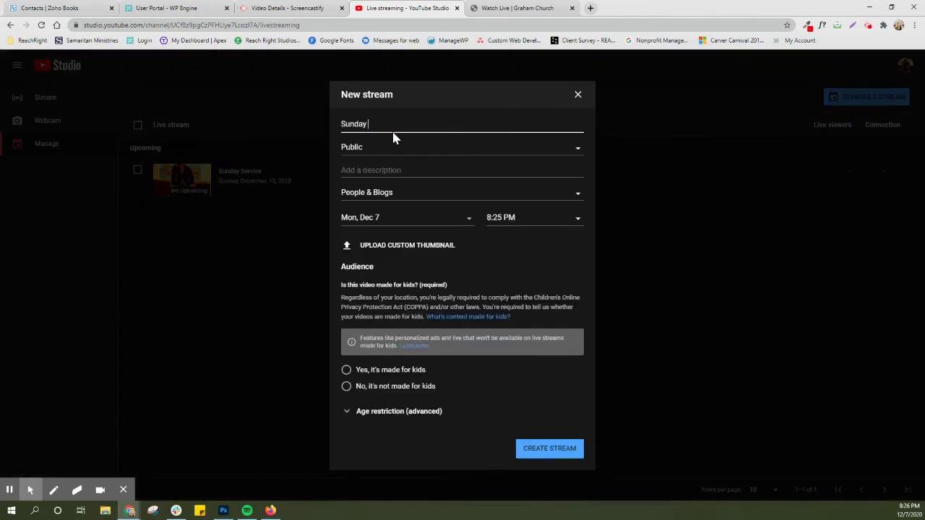
type(", December")
left_click(900, 515)
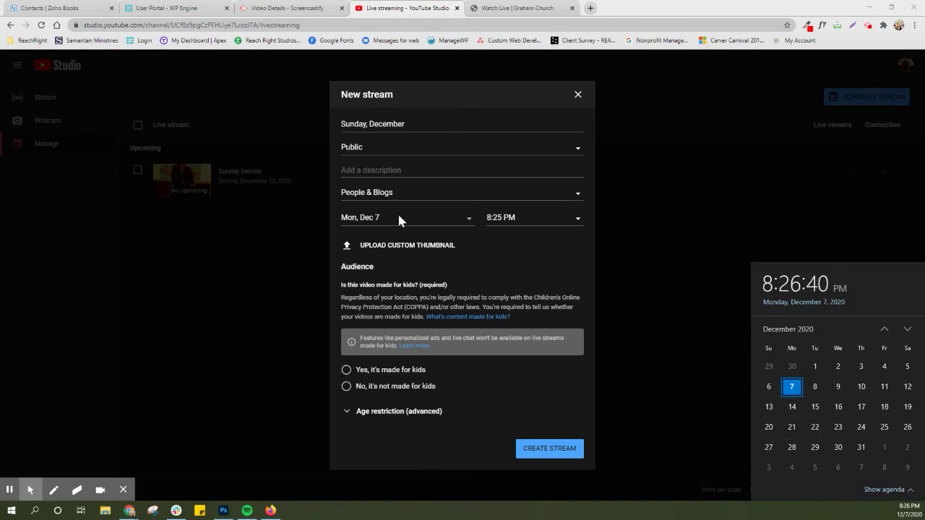
left_click(434, 123)
left_click(437, 124)
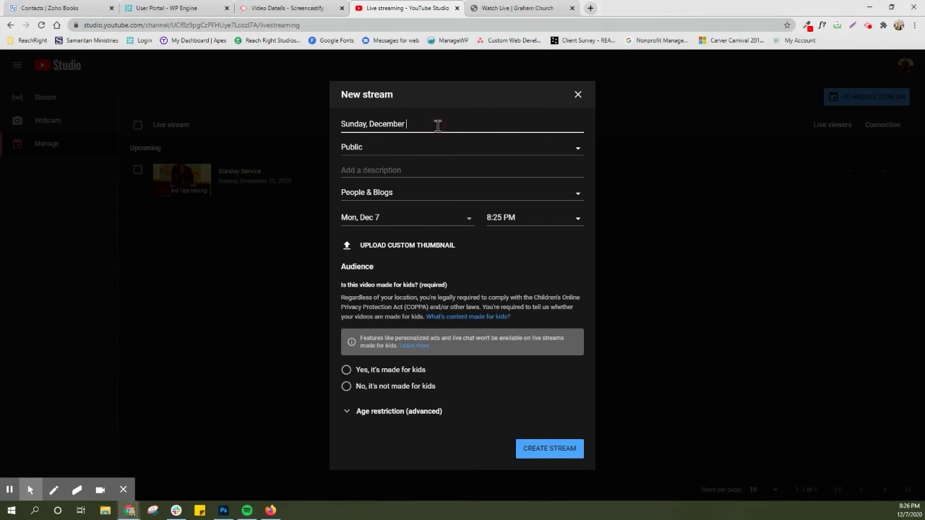
type("20, 2020")
Step: Keep visibility Public and set the category to Nonprofits & Activism
left_click(459, 151)
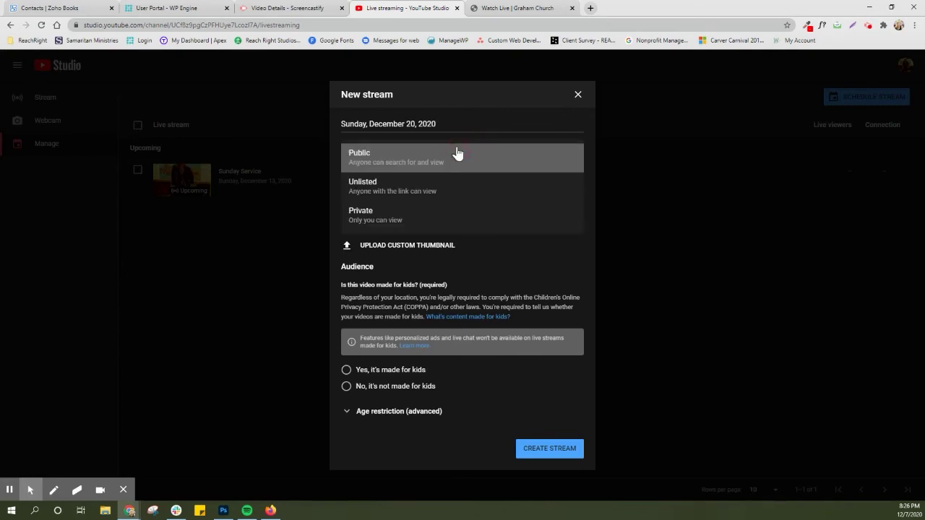
left_click(376, 162)
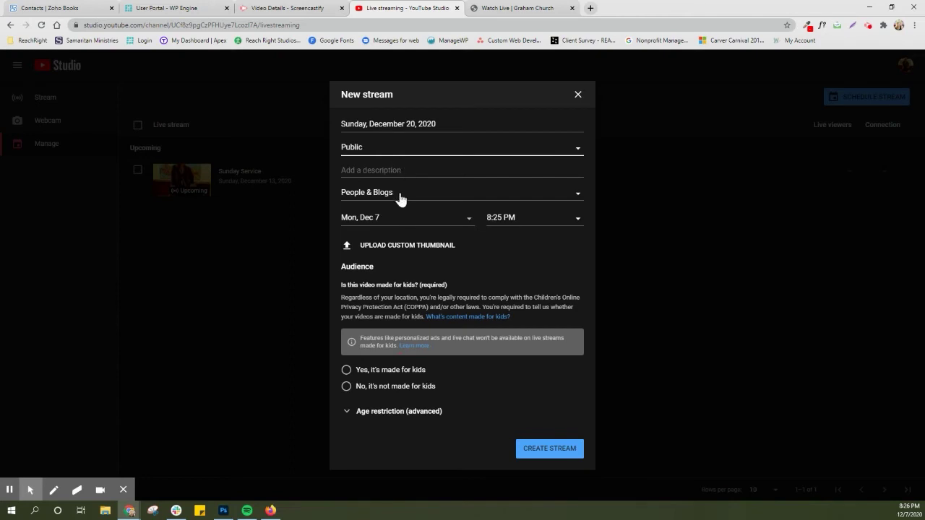
left_click(400, 195)
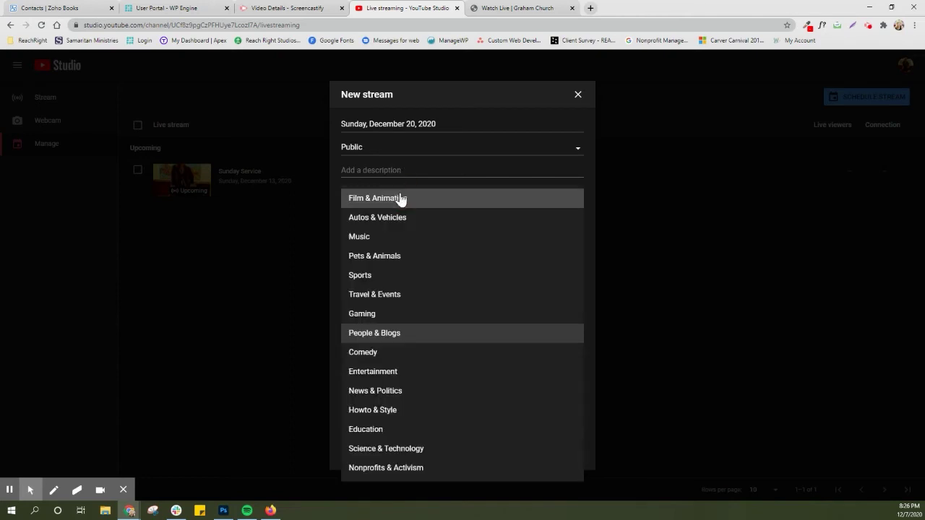
left_click(437, 466)
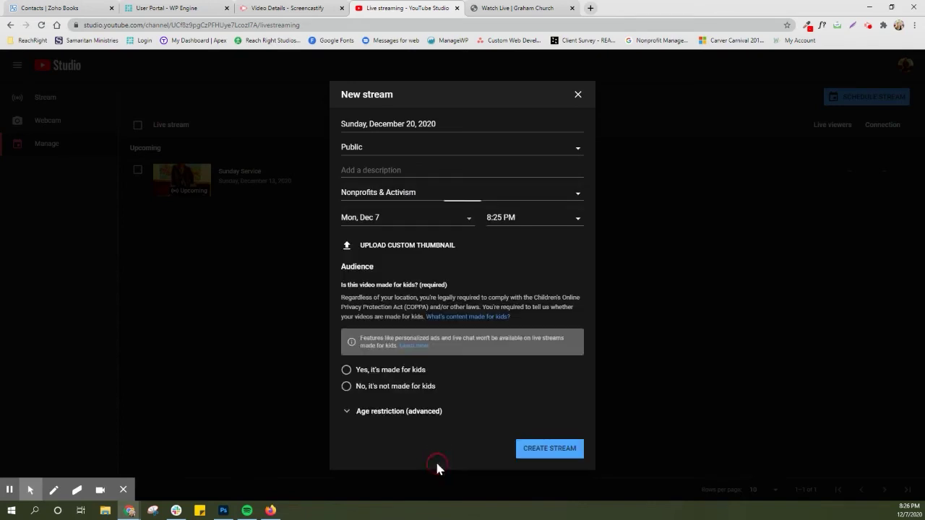
Step: Schedule it for December 20 at 10:00 AM and create the stream
left_click(399, 214)
left_click(354, 347)
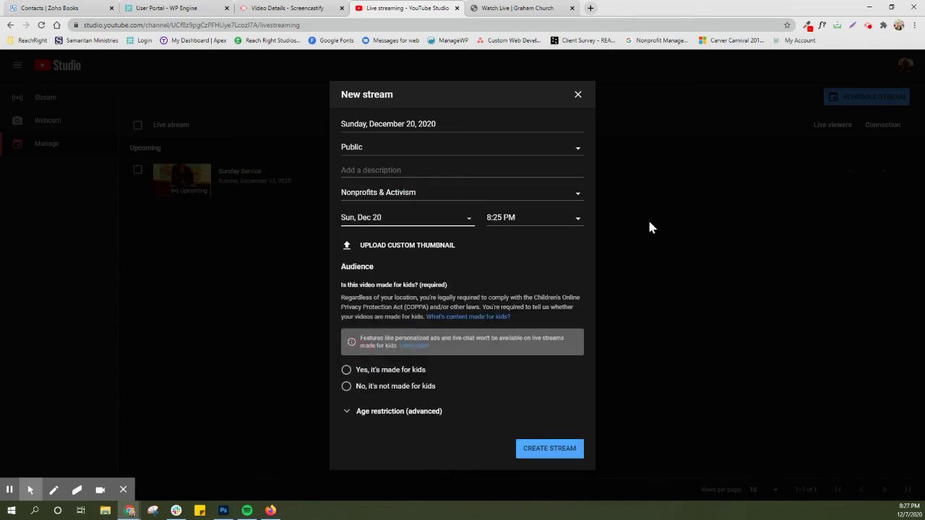
left_click(583, 226)
scroll(537, 355, "down", 3)
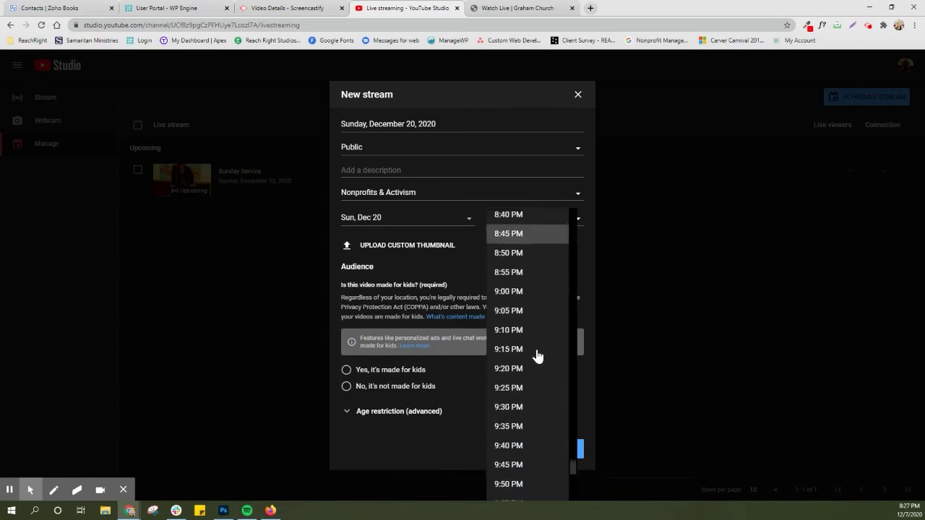
scroll(537, 355, "down", 5)
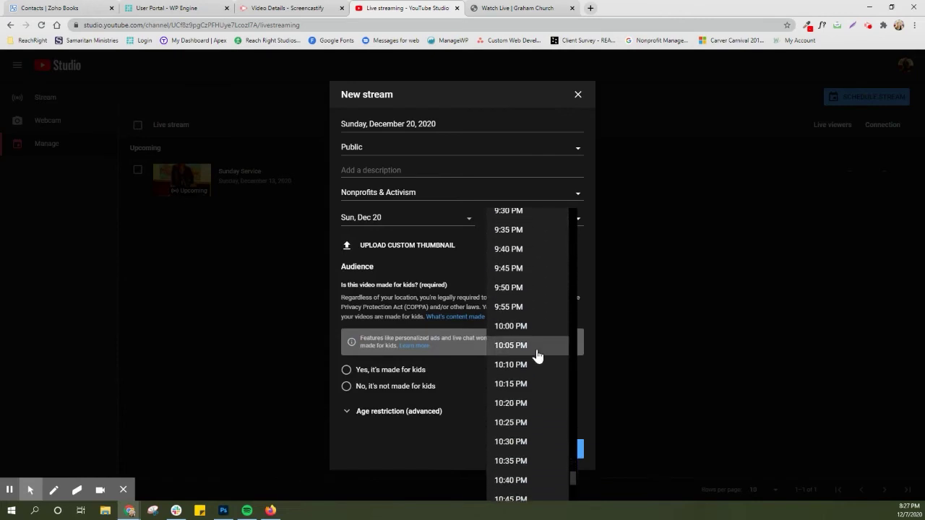
scroll(531, 336, "up", 20)
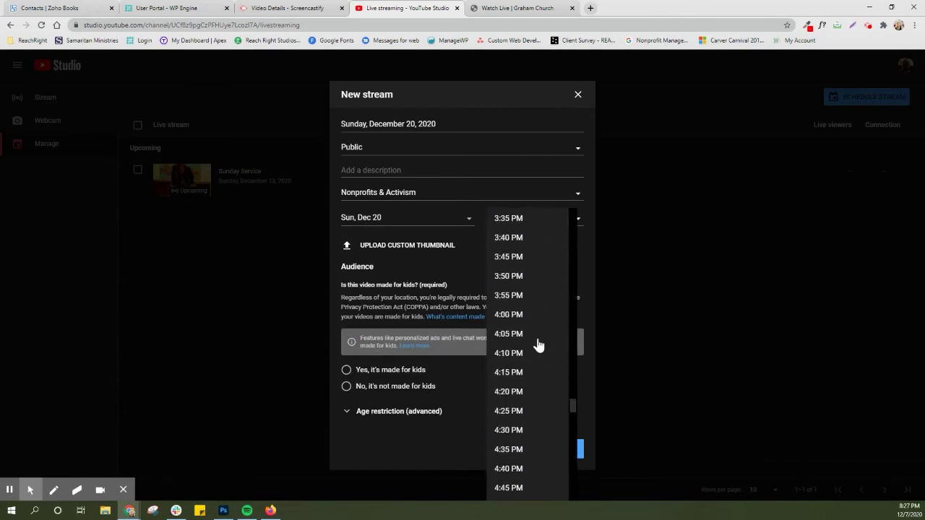
scroll(536, 345, "up", 15)
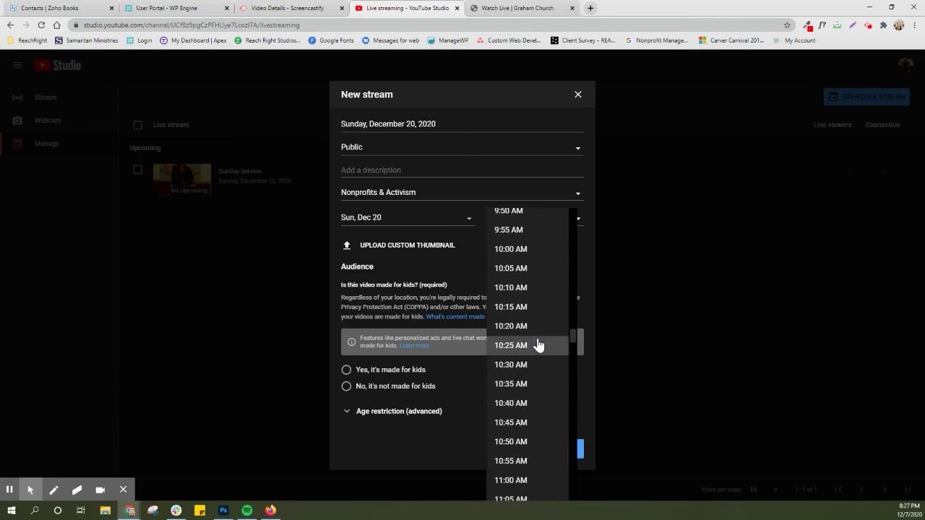
left_click(529, 250)
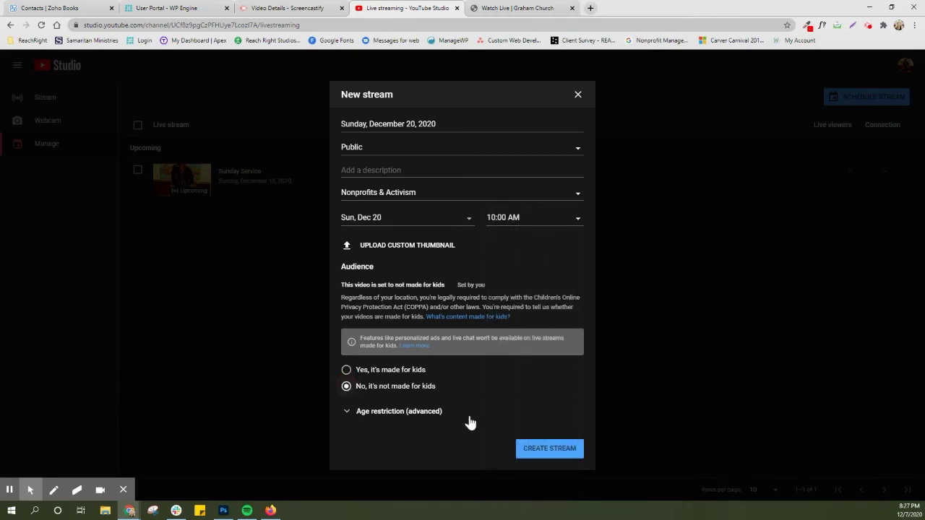
left_click(549, 450)
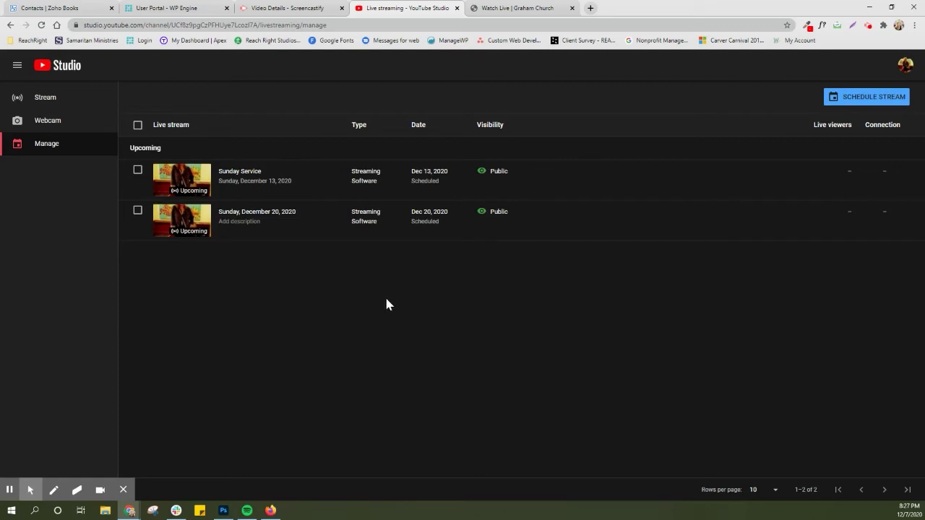
Step: Open the 'Sunday, December 20, 2020' stream and its Edit settings showing the 10:00 AM schedule
left_click(339, 219)
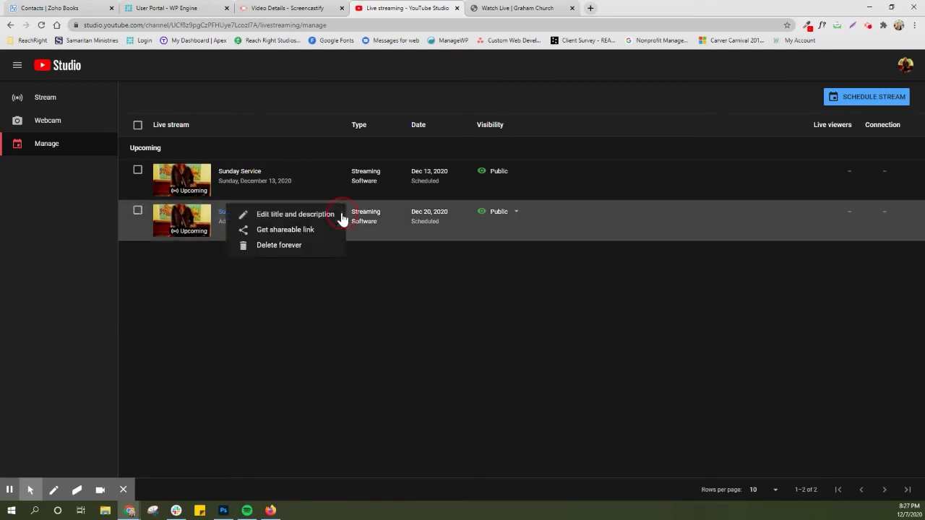
left_click(293, 264)
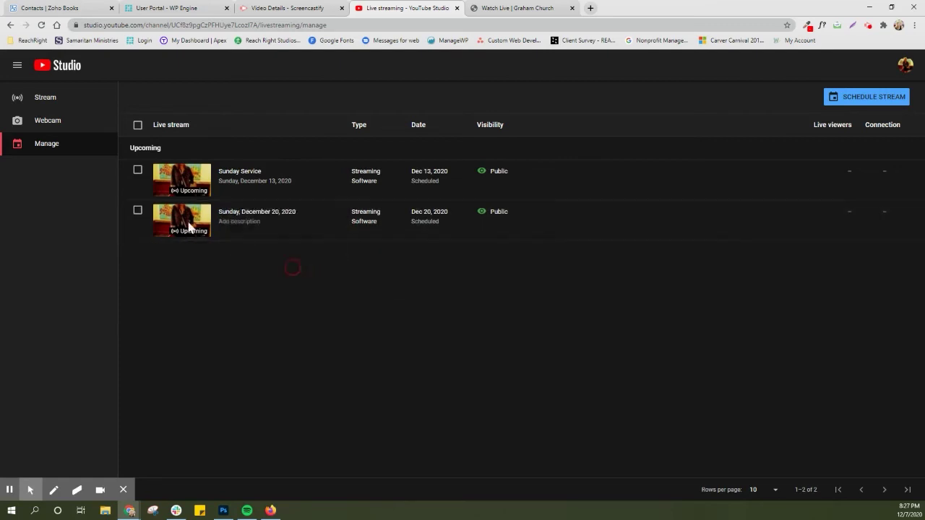
left_click(137, 210)
left_click(239, 246)
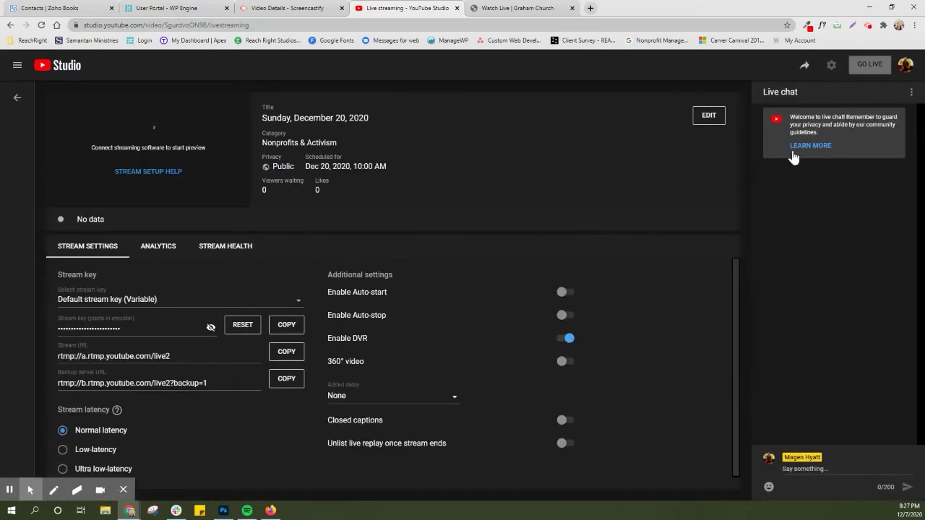
left_click(718, 122)
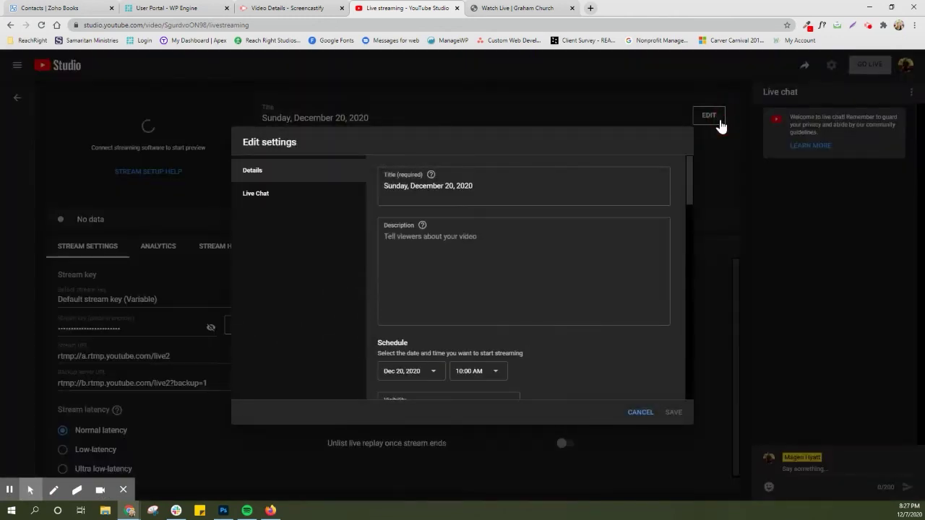
Step: Open the thumbnail file picker and browse into the Desktop's photo placeholders folder
scroll(581, 254, "down", 3)
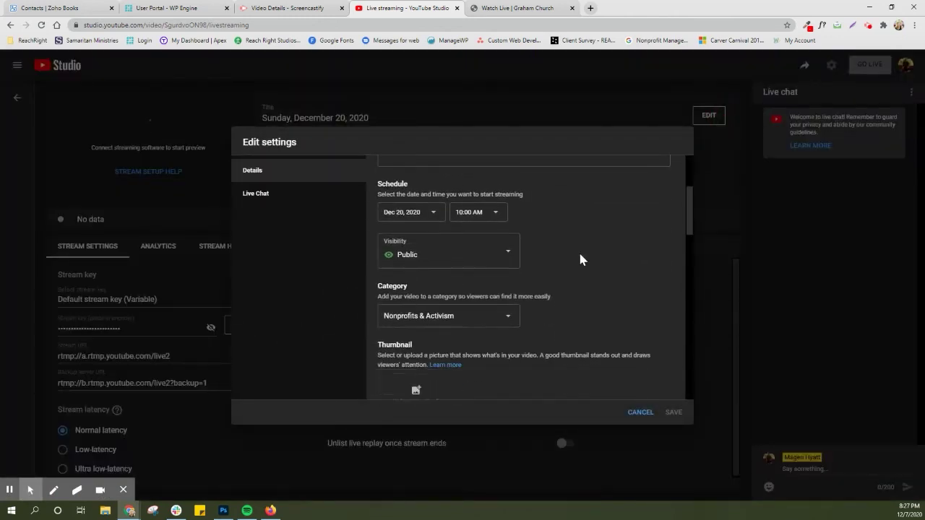
scroll(580, 254, "down", 2)
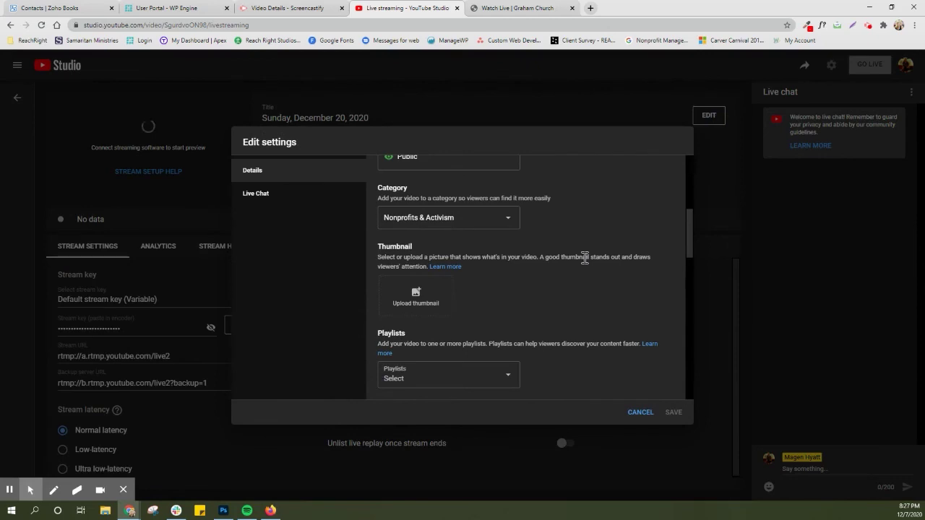
scroll(582, 254, "down", 4)
scroll(583, 254, "up", 4)
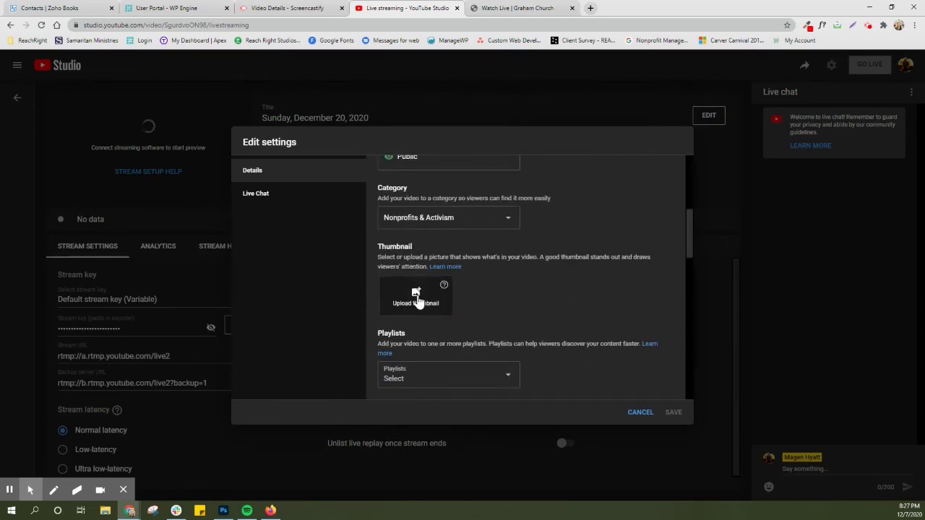
left_click(417, 299)
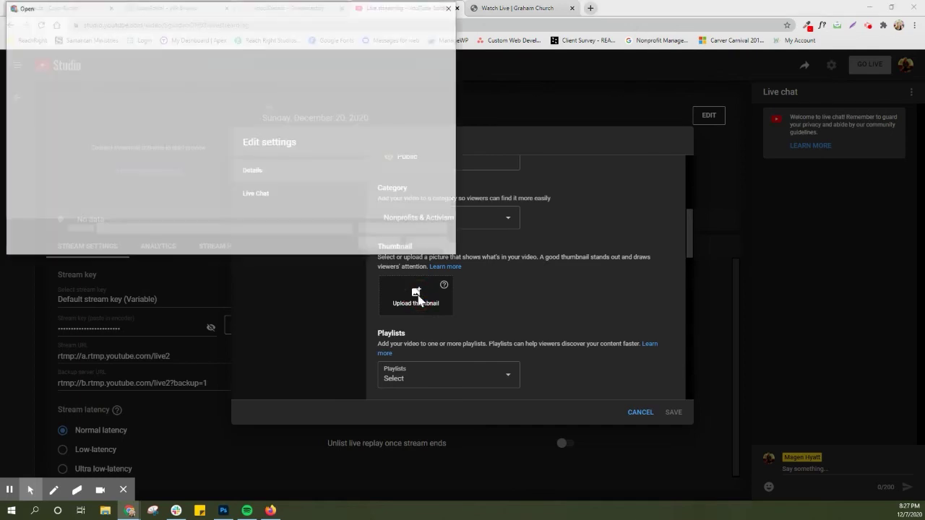
left_click_drag(75, 72, 70, 192)
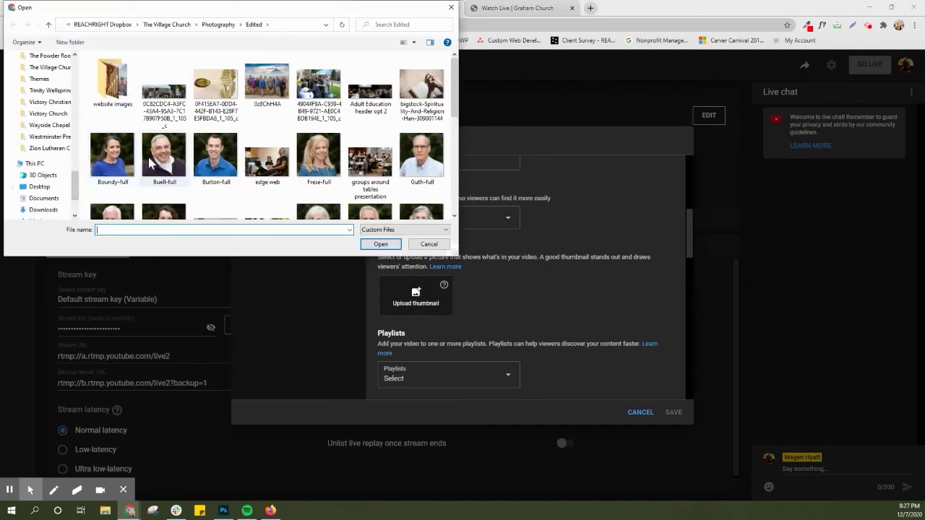
scroll(138, 173, "down", 5)
left_click(56, 190)
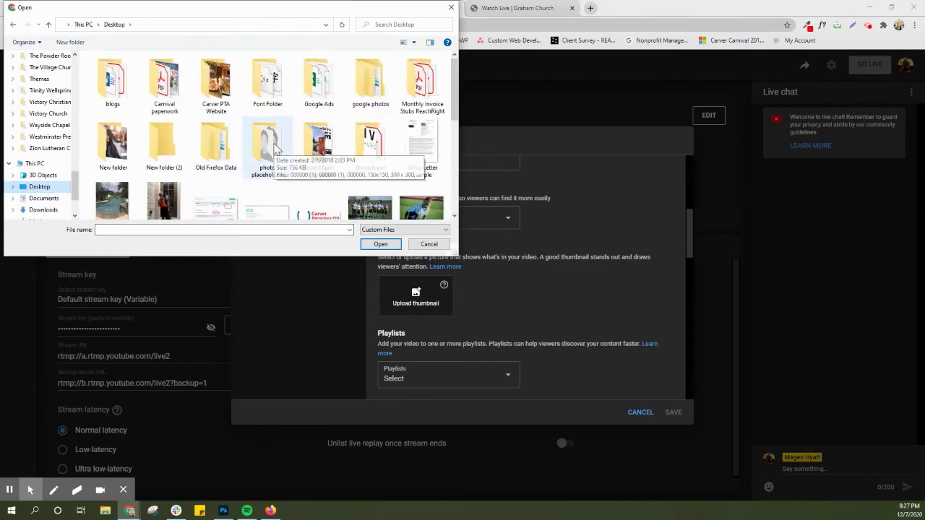
double_click(274, 179)
scroll(289, 153, "down", 5)
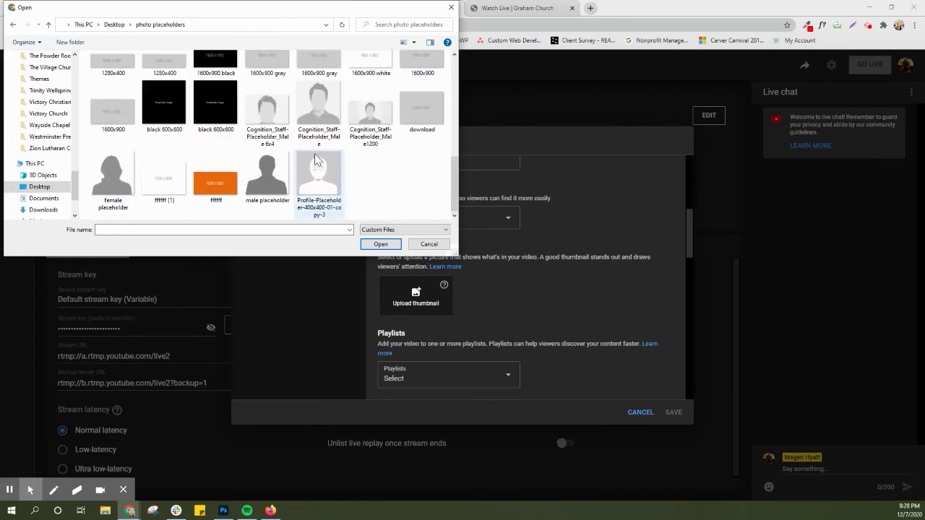
scroll(315, 160, "up", 5)
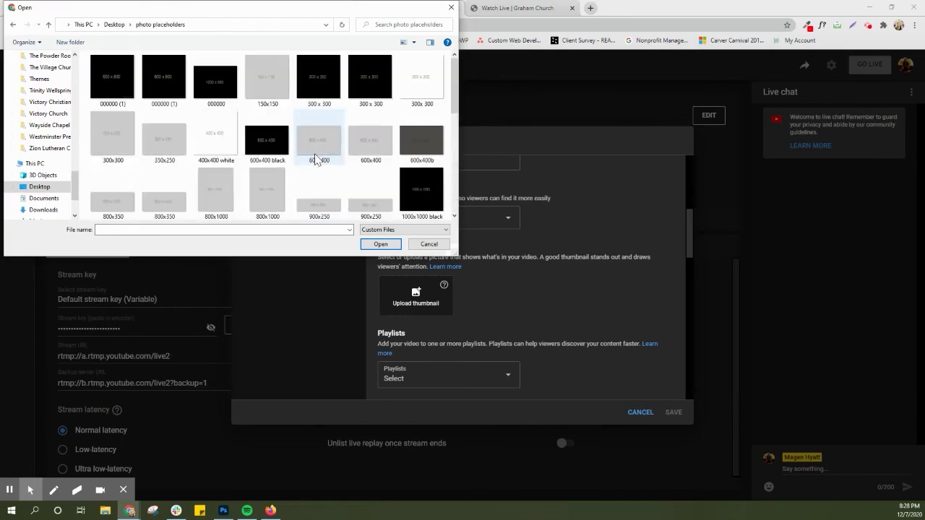
Step: Go to Dropbox > Tailored Sites > General Stock pics and select the church-logo image
left_click_drag(75, 195, 56, 144)
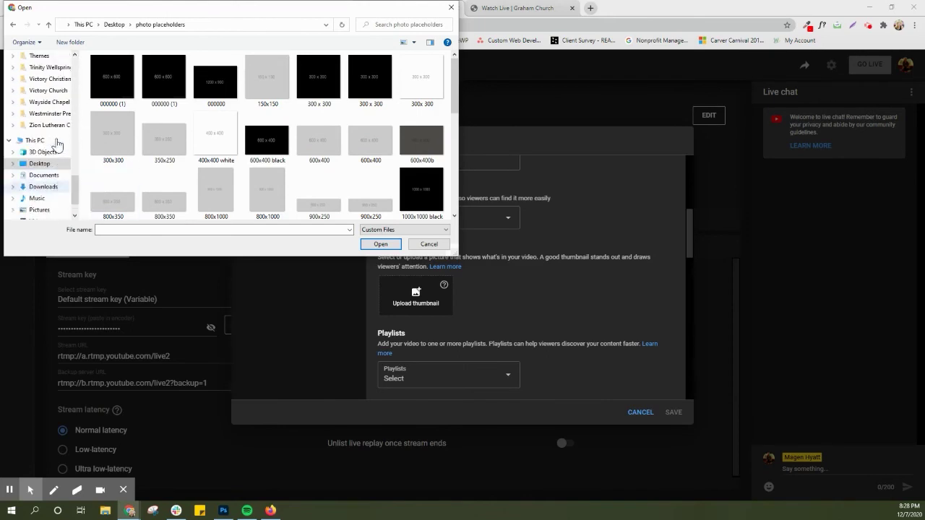
scroll(57, 145, "up", 10)
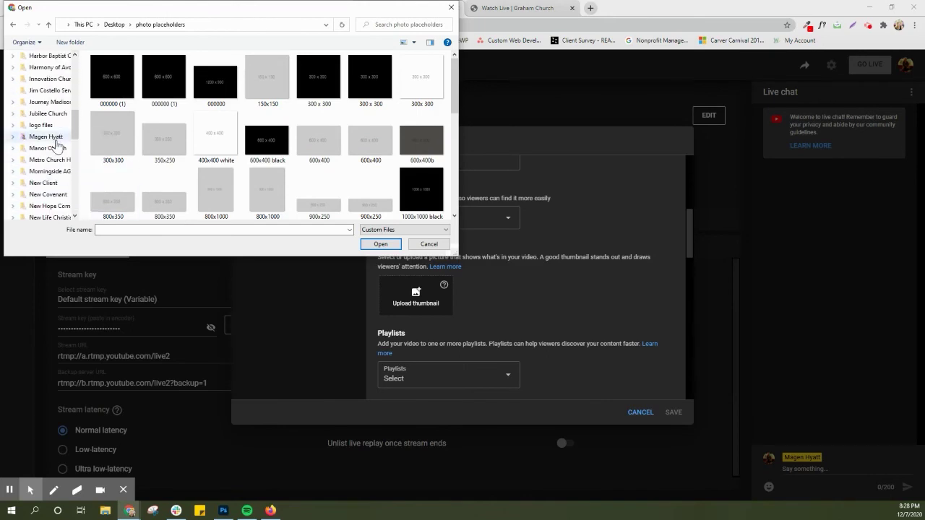
left_click(57, 140)
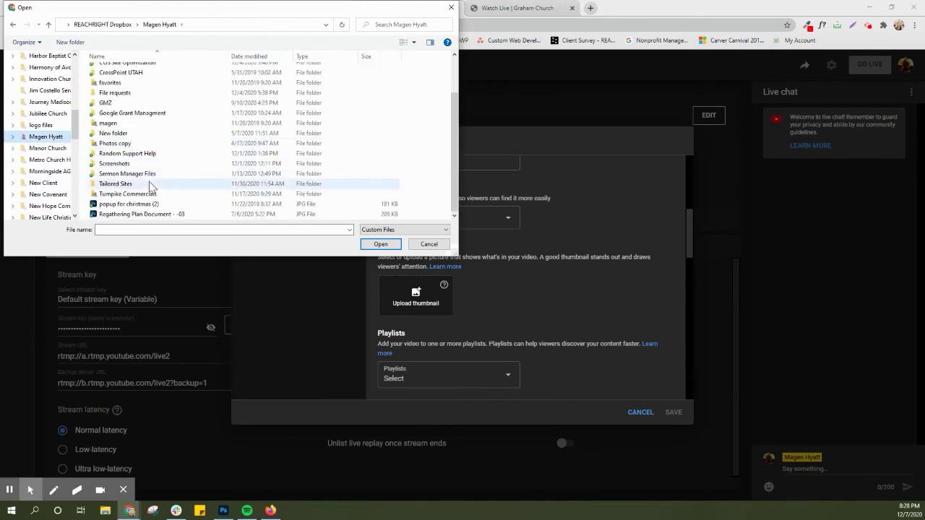
double_click(144, 189)
scroll(163, 184, "down", 15)
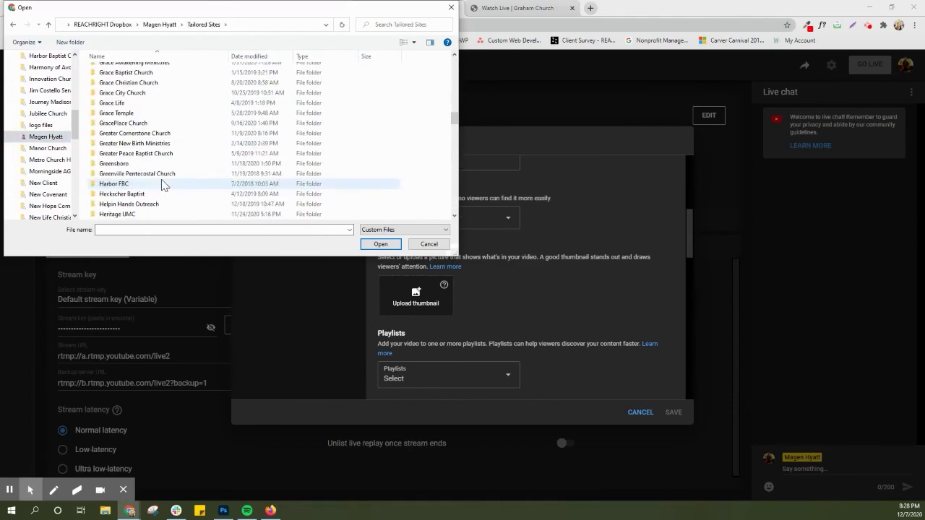
scroll(152, 166, "up", 3)
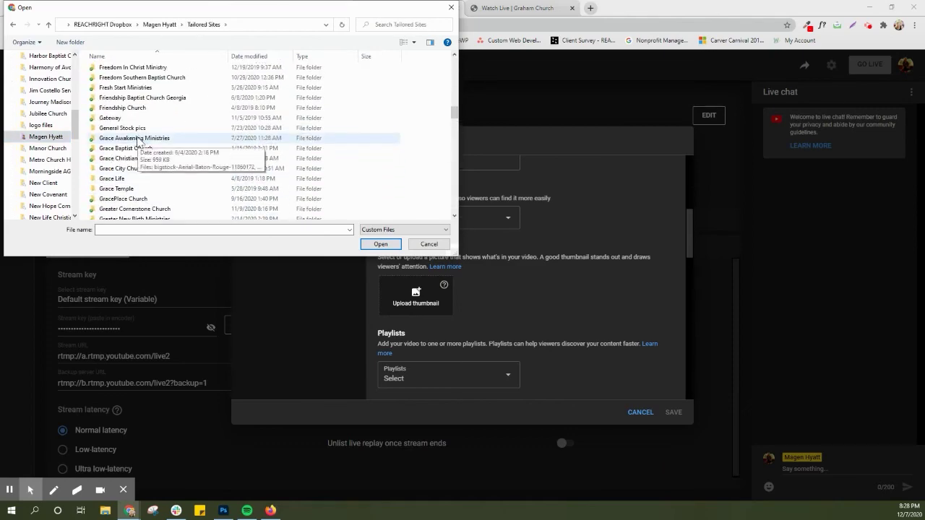
left_click(137, 129)
double_click(137, 130)
scroll(219, 155, "down", 2)
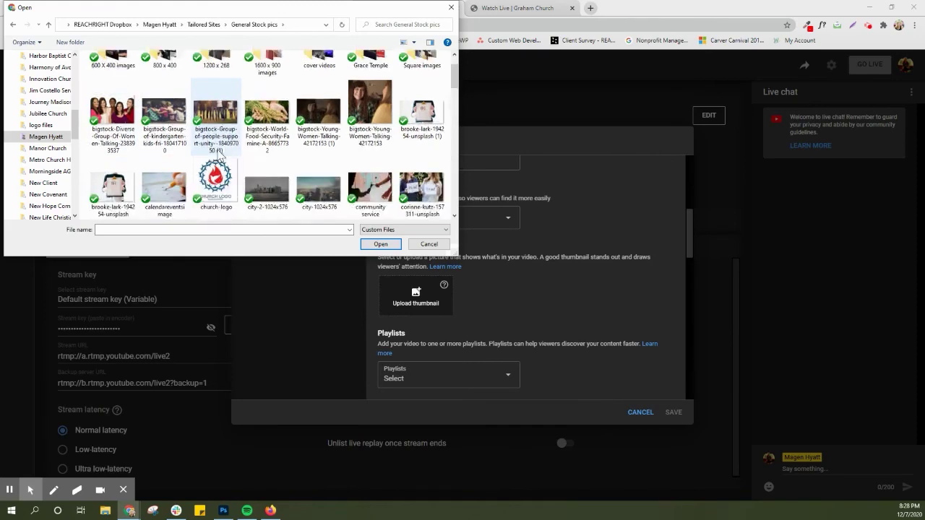
left_click(217, 166)
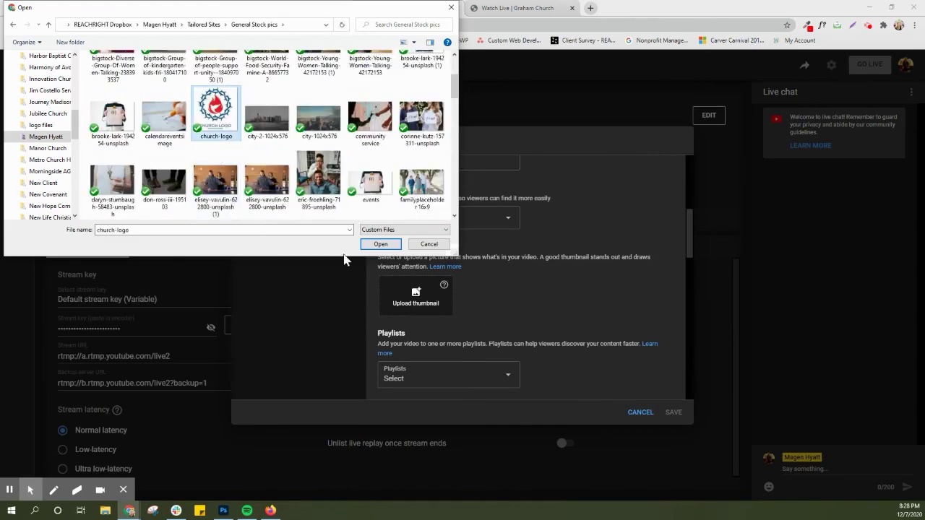
Step: Upload church-logo as the December 20 stream's thumbnail, save the settings, and dismiss the live chat options
left_click(381, 244)
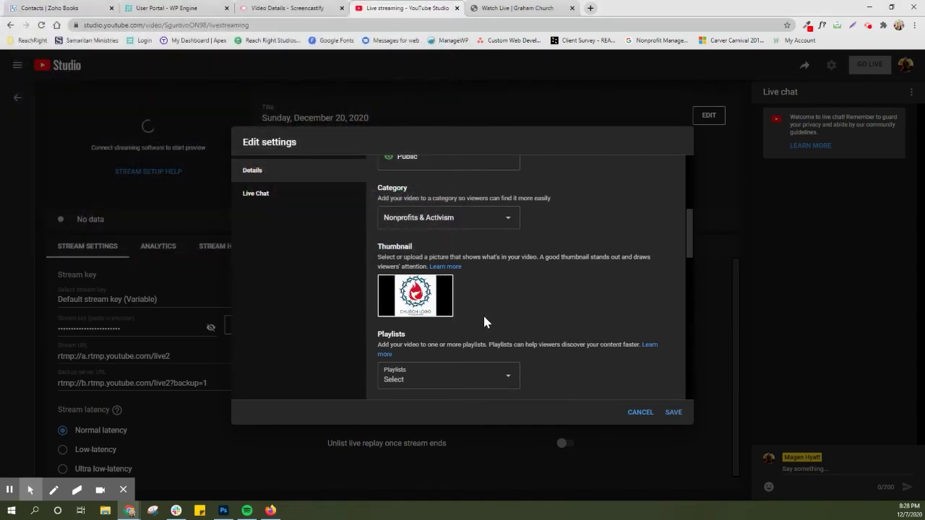
scroll(626, 344, "down", 2)
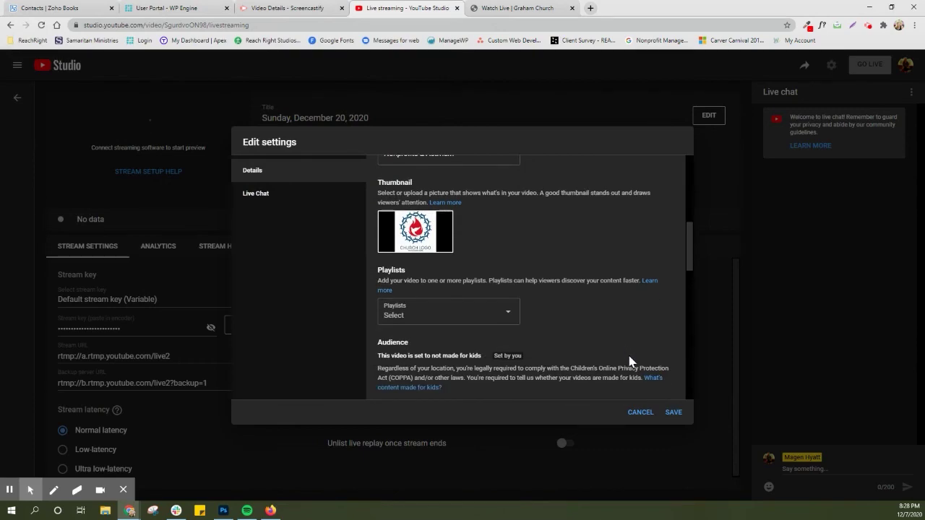
scroll(630, 361, "down", 8)
scroll(602, 337, "down", 3)
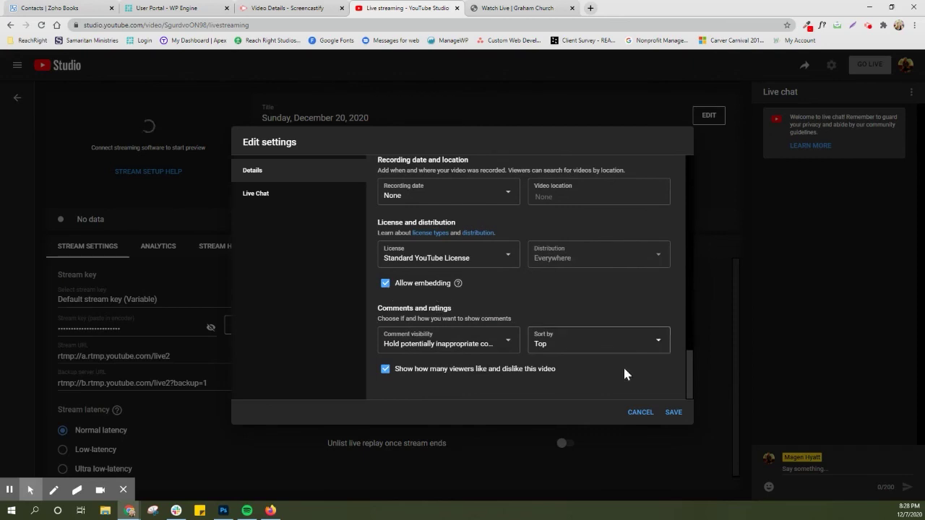
left_click(676, 414)
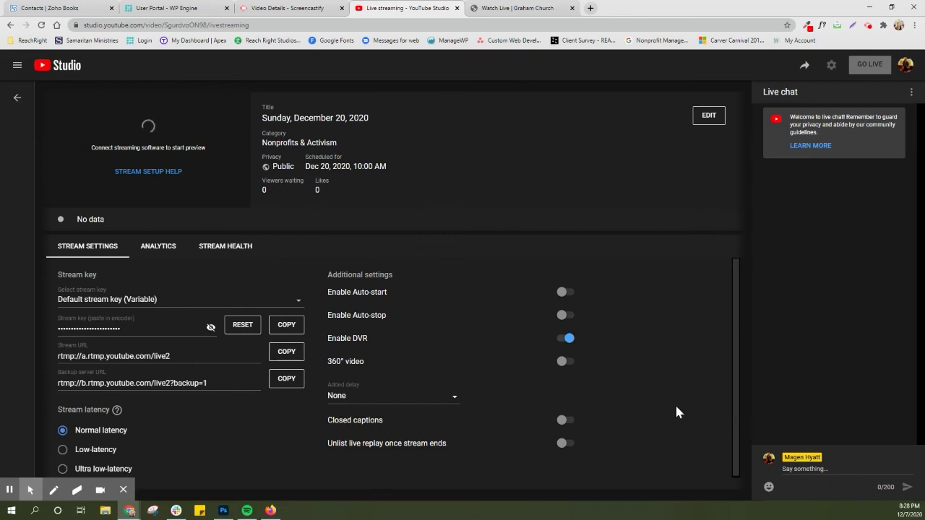
left_click(911, 92)
left_click(527, 51)
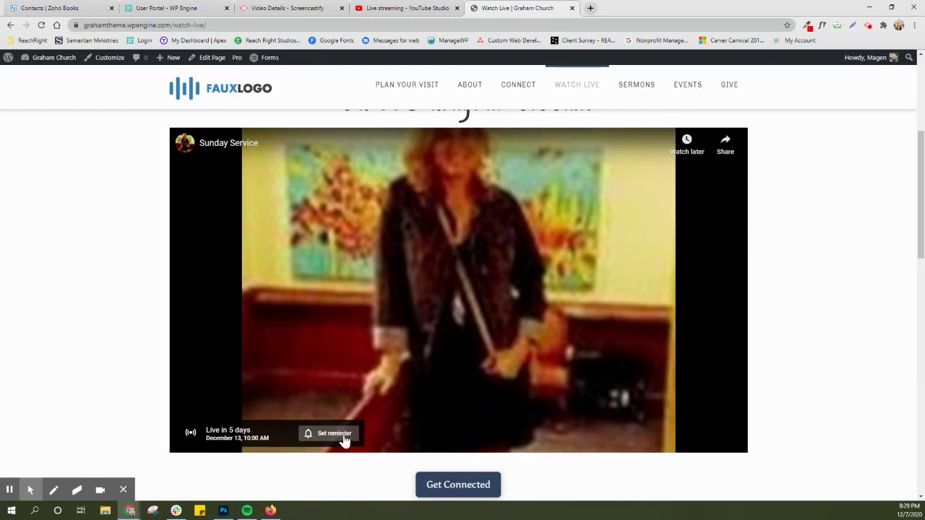
scroll(343, 439, "up", 1)
scroll(343, 437, "down", 1)
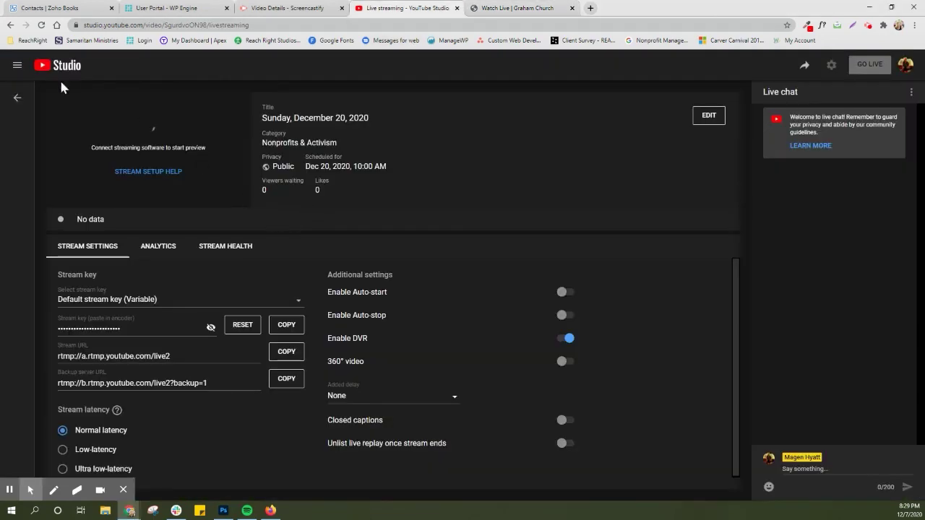
Step: Check the December 20, 2020 stream's details from Manage, then return to the upcoming streams list
left_click(18, 100)
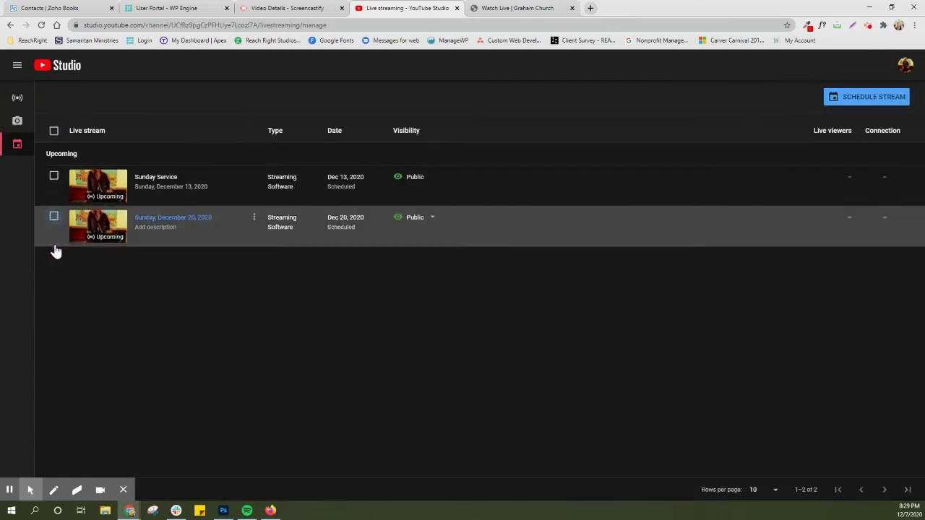
left_click(89, 230)
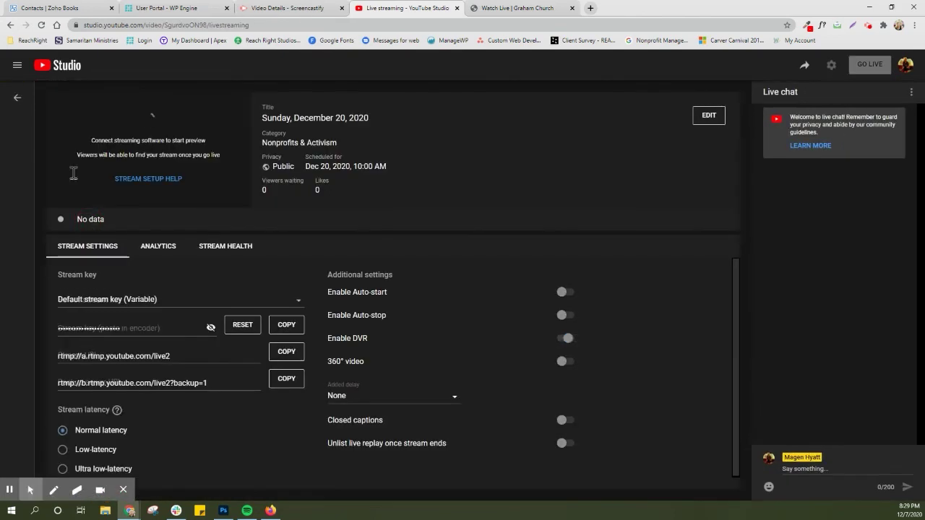
left_click(13, 102)
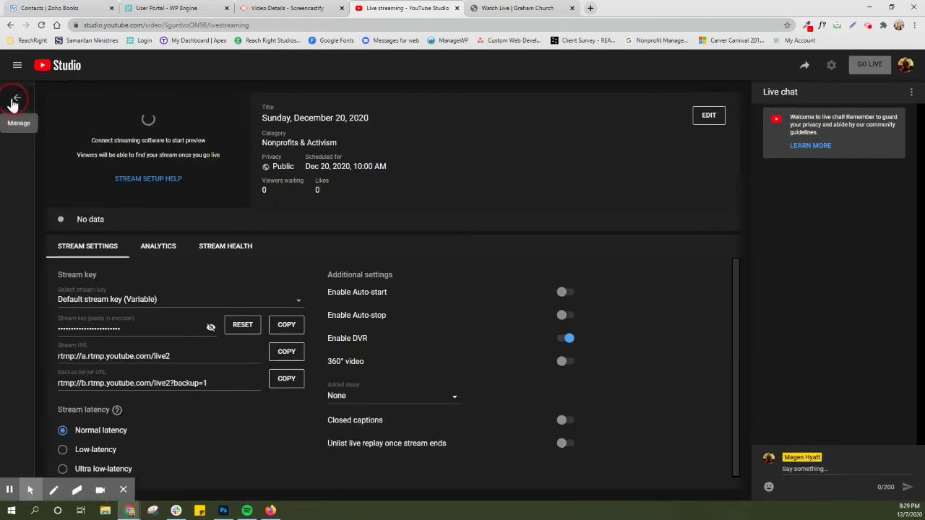